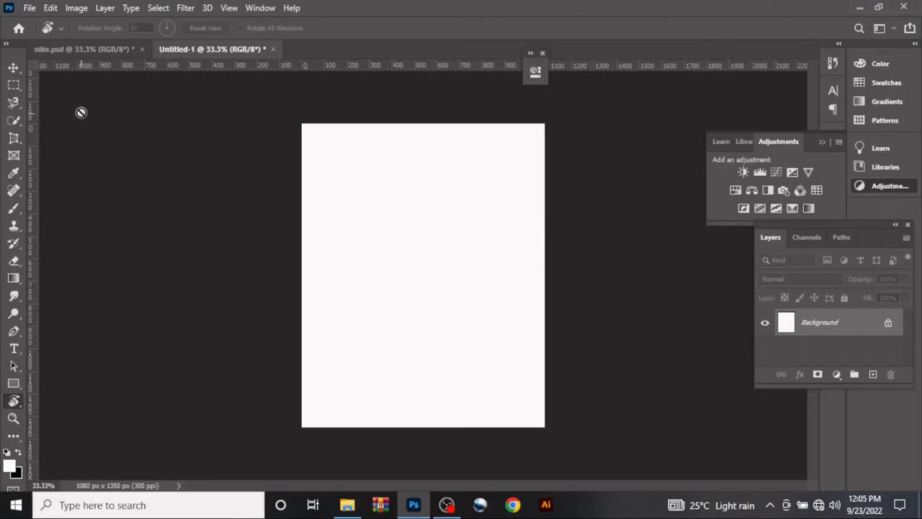
- Place the stadium image "background" from the nike folder into the blank document so it fills the canvas
click(16, 69)
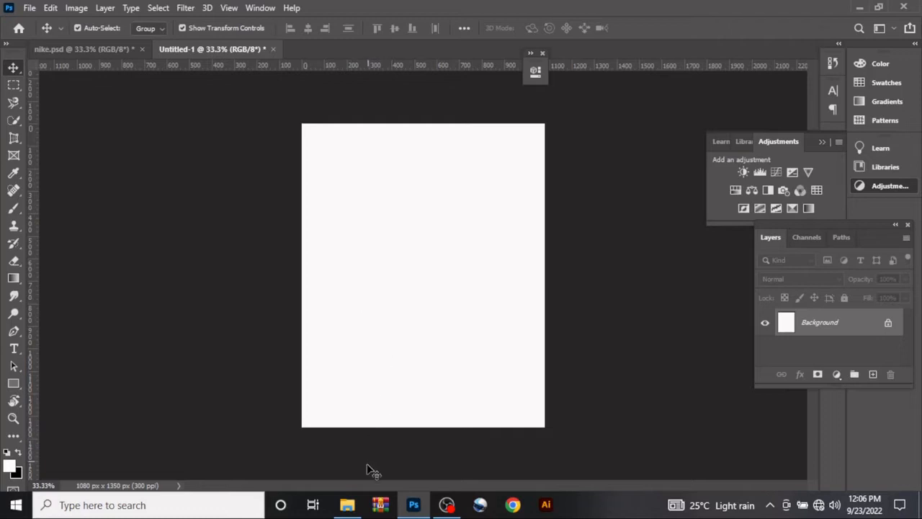
mouse_move(353, 506)
click(349, 470)
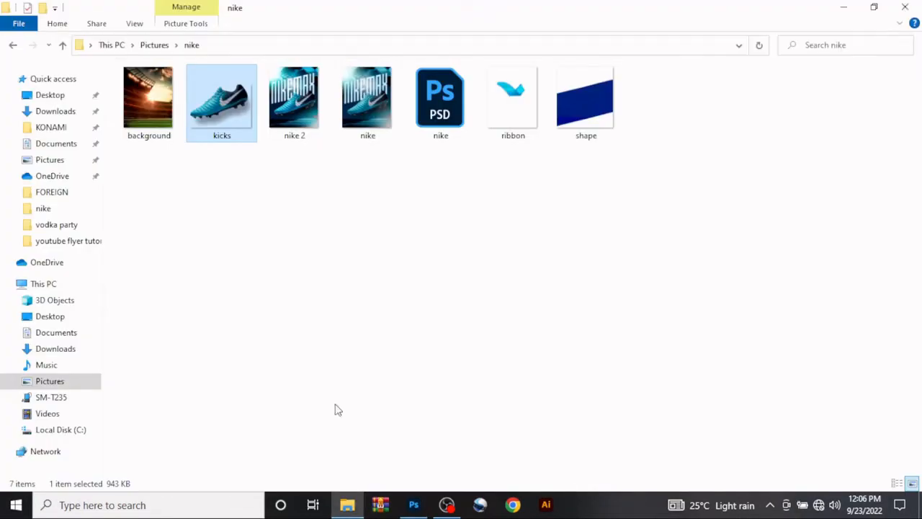
drag(160, 136, 400, 269)
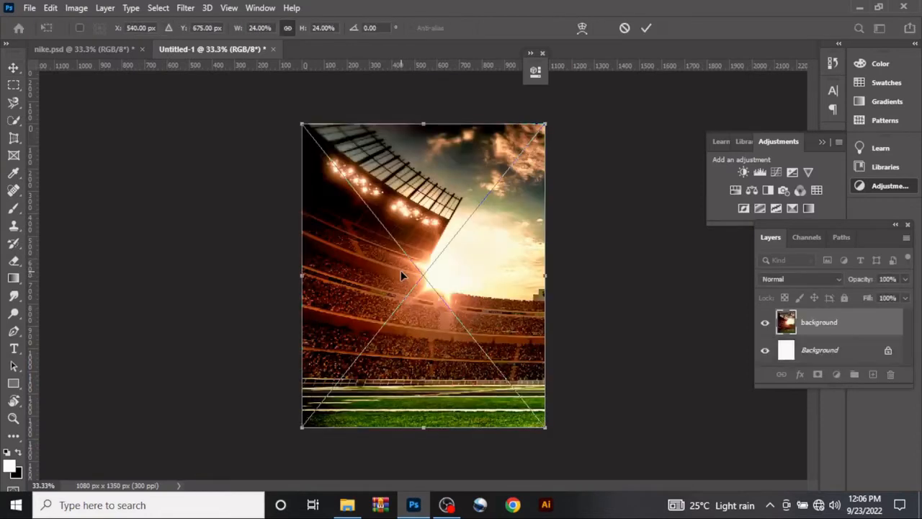
click(647, 28)
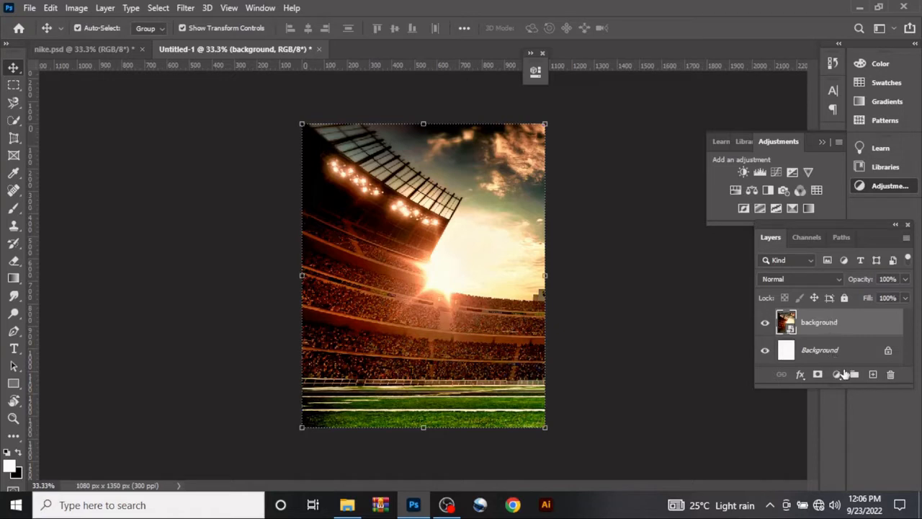
- Add a new layer above the stadium image and a Brightness/Contrast adjustment with brightness set to -35
click(872, 375)
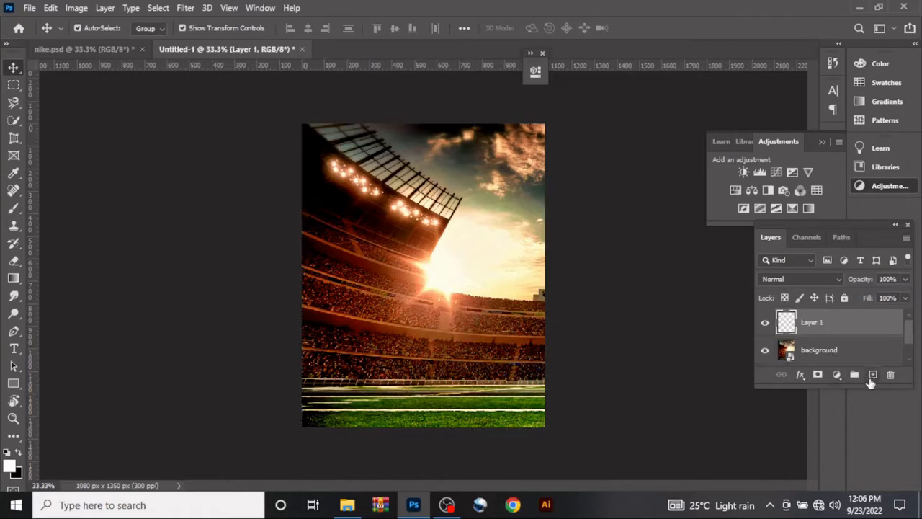
click(837, 375)
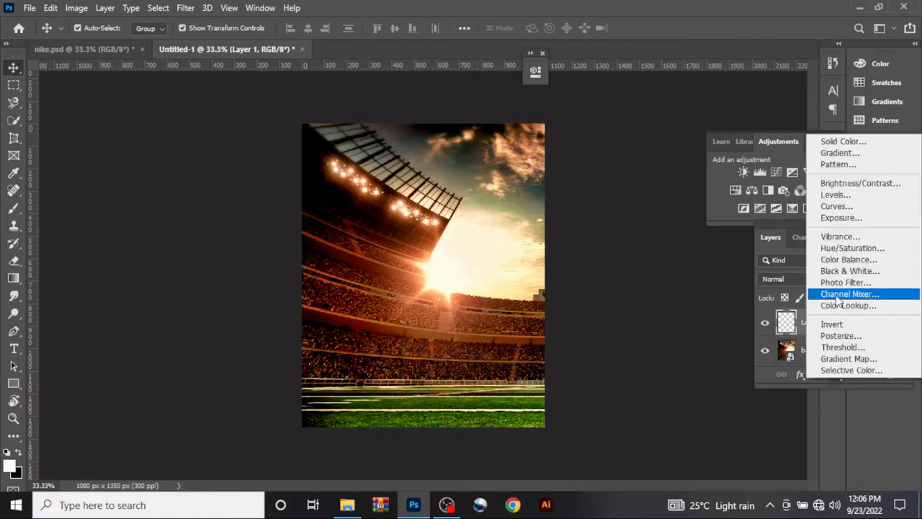
click(832, 183)
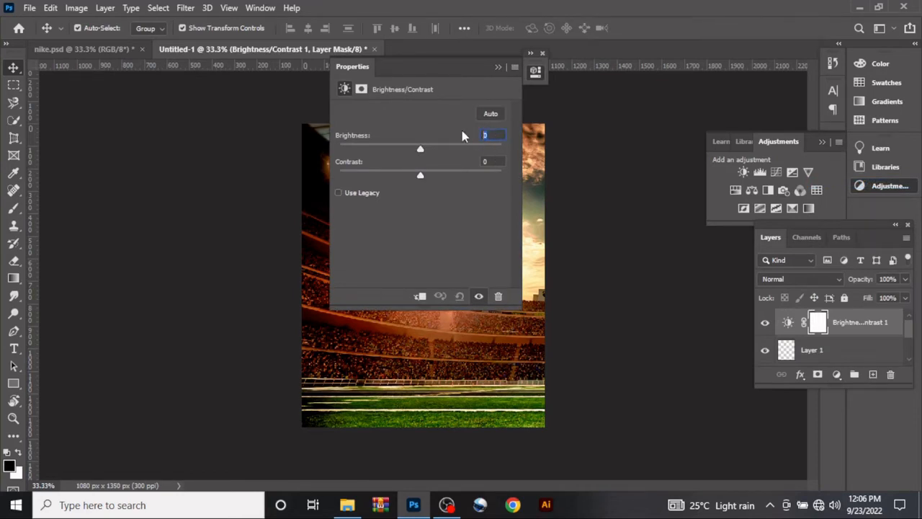
text(-35)
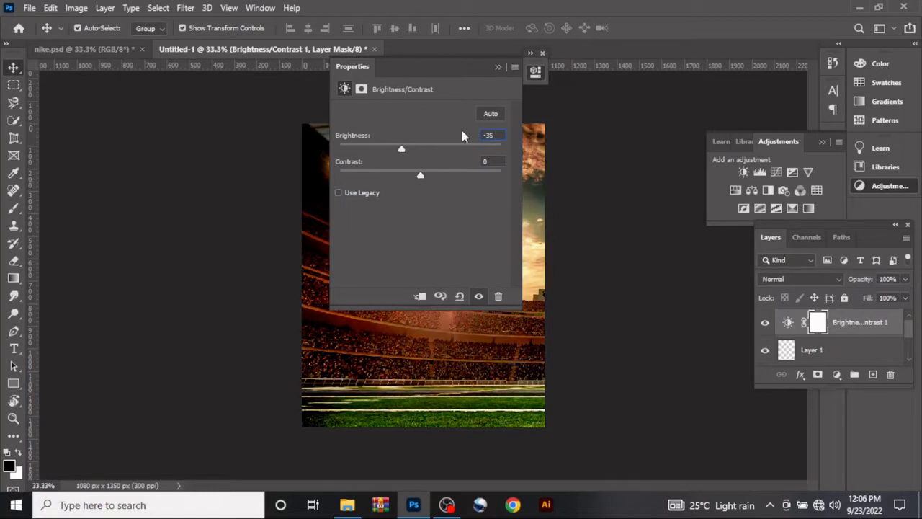
click(536, 71)
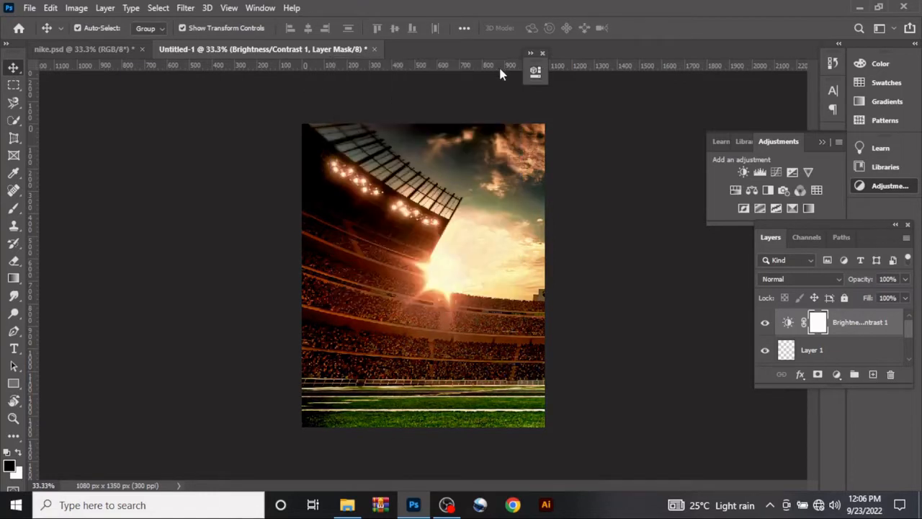
- On a new layer, darken the left, right and bottom edges of the canvas with short black-to-transparent linear gradients
click(874, 375)
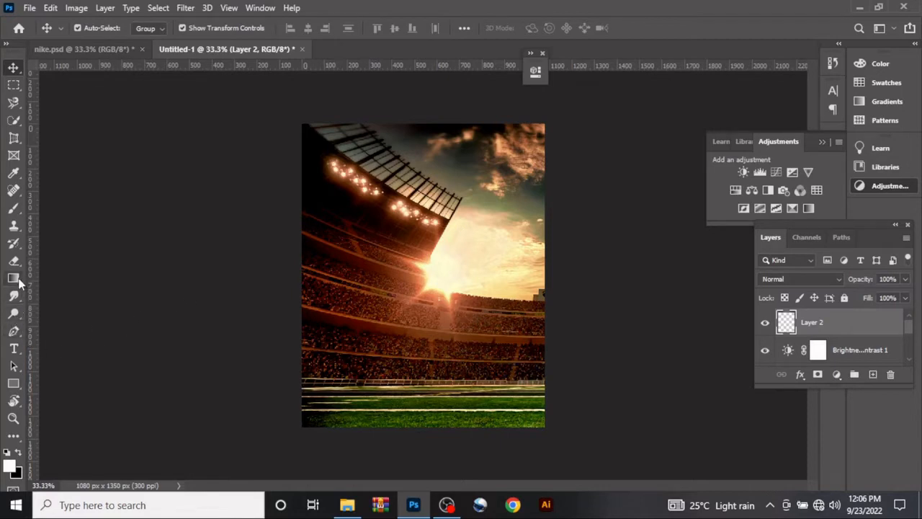
click(21, 456)
click(17, 281)
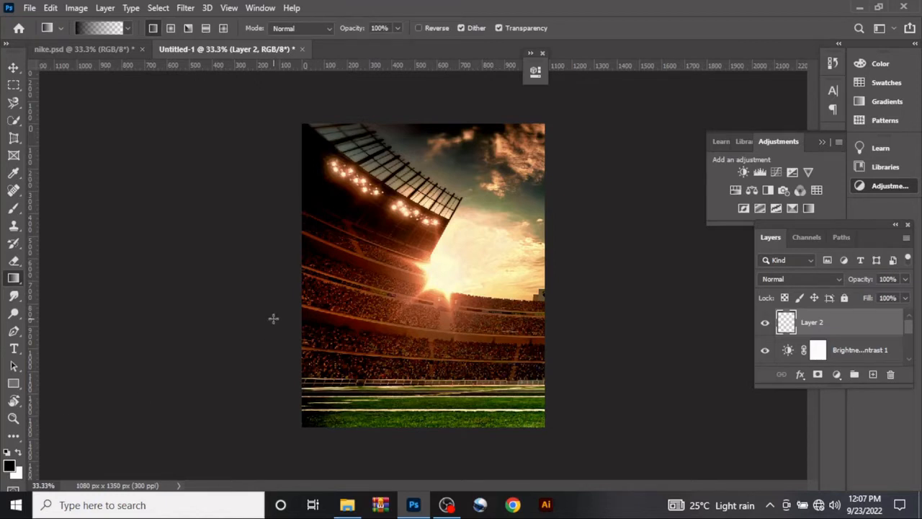
drag(308, 281, 340, 281)
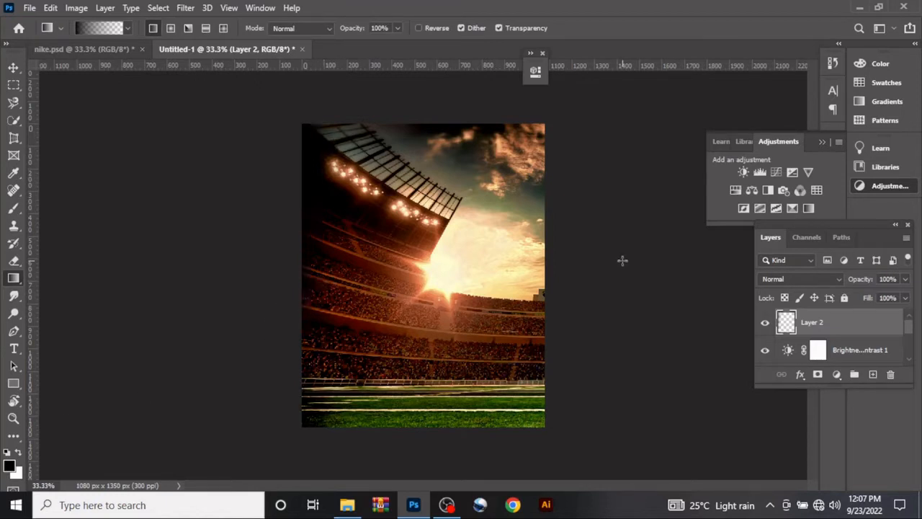
drag(542, 277, 510, 276)
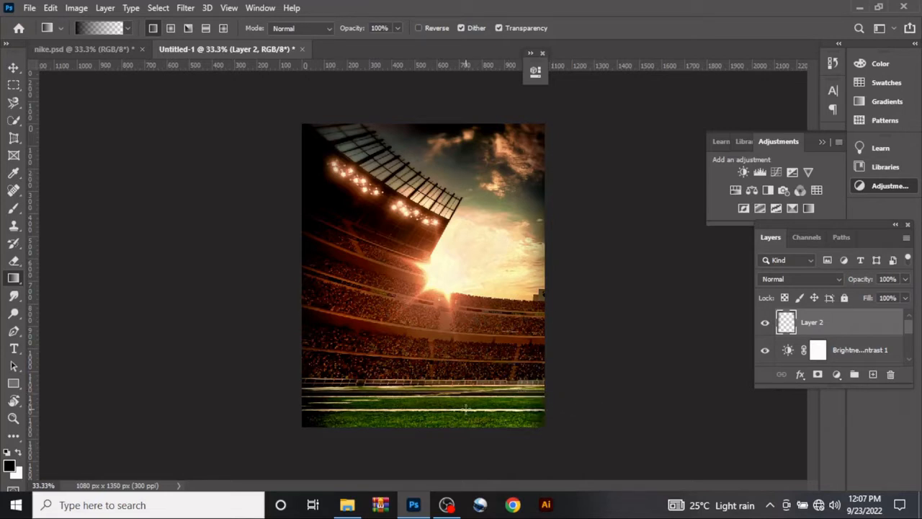
drag(423, 426, 423, 407)
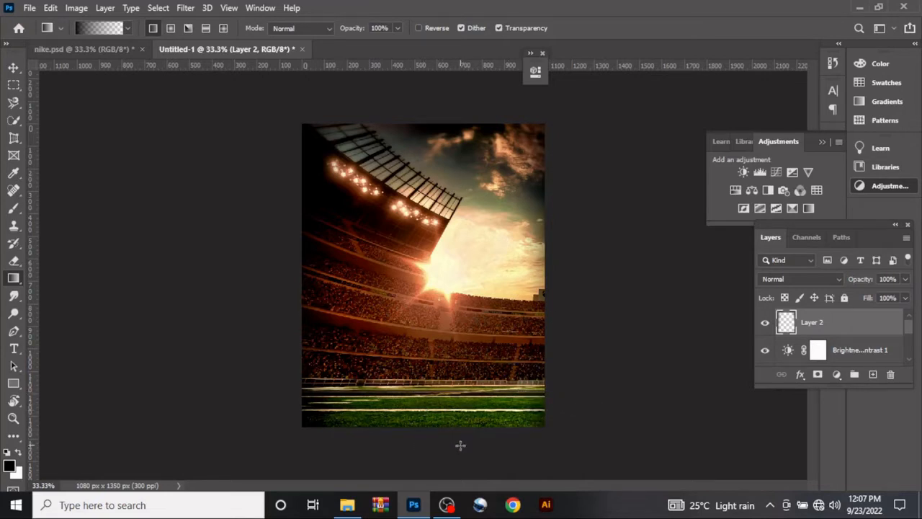
drag(482, 428, 479, 399)
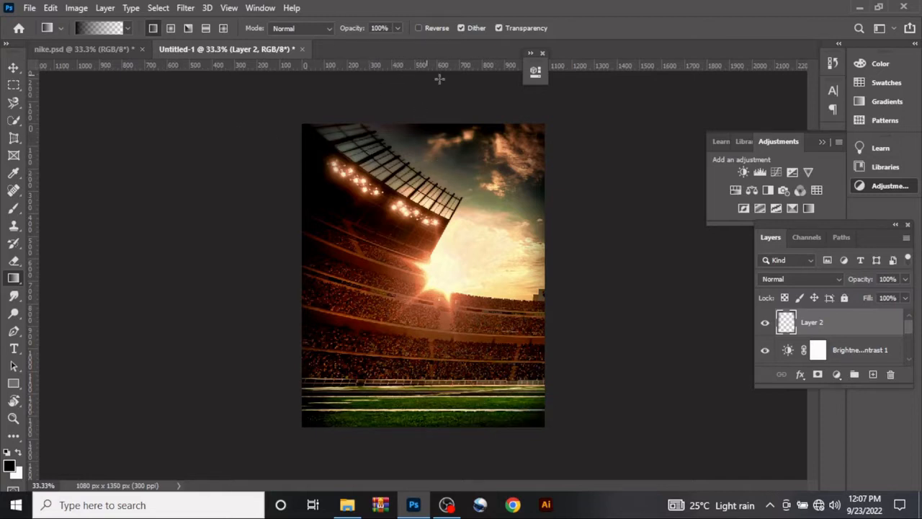
click(13, 67)
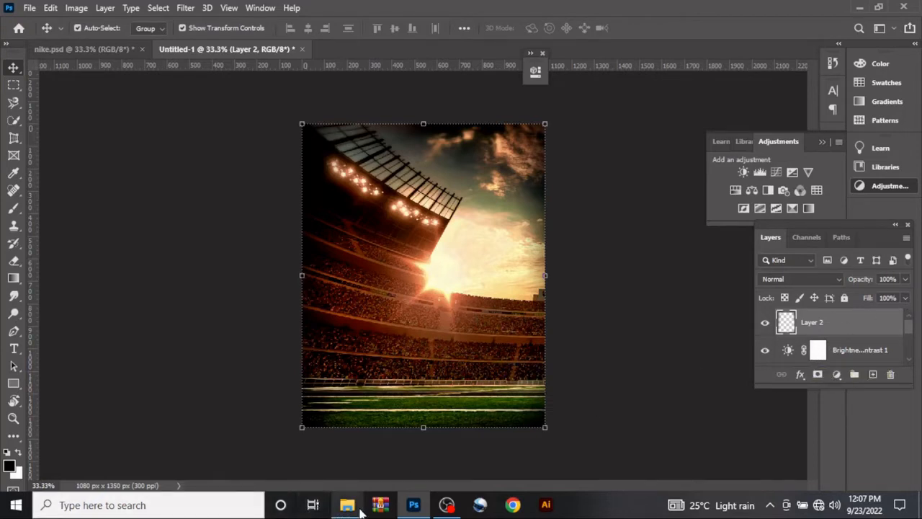
- Place the ribbon image from the nike folder, scale it to about 16% and position it in the canvas's upper-right corner
mouse_move(362, 510)
click(378, 431)
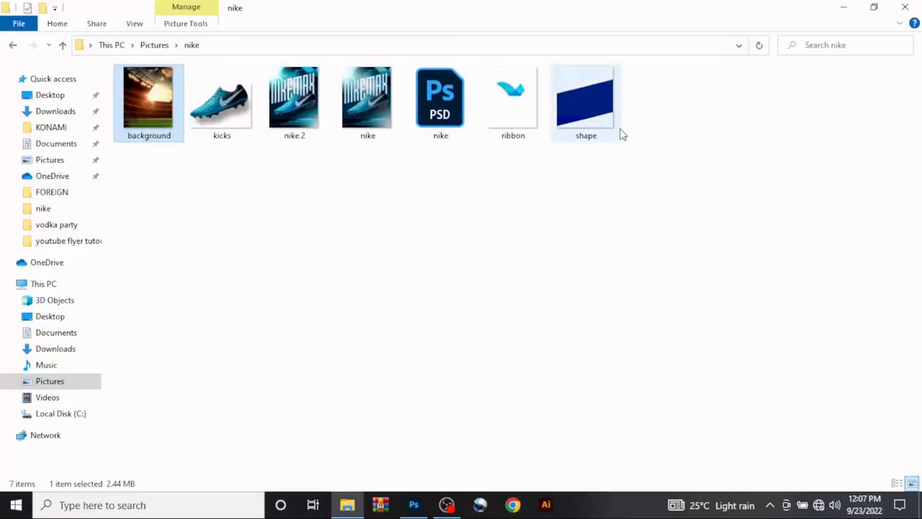
drag(518, 121, 435, 234)
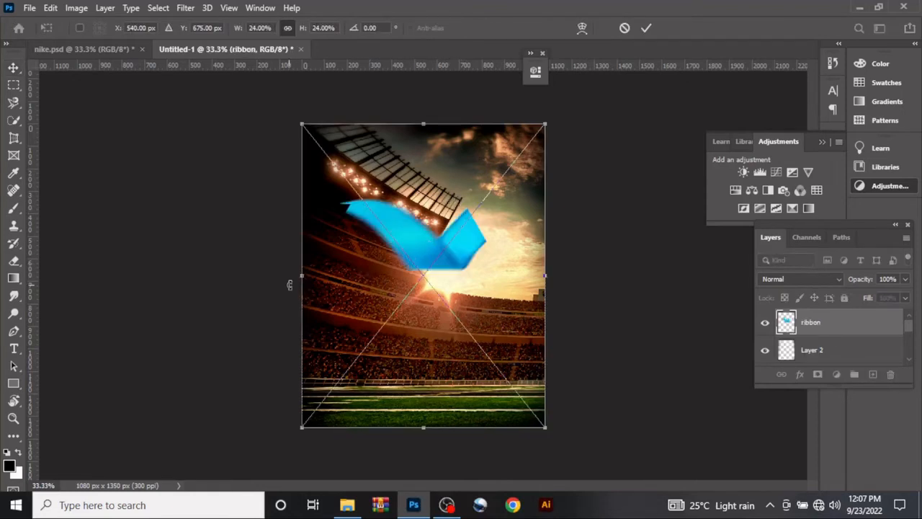
drag(298, 270, 384, 216)
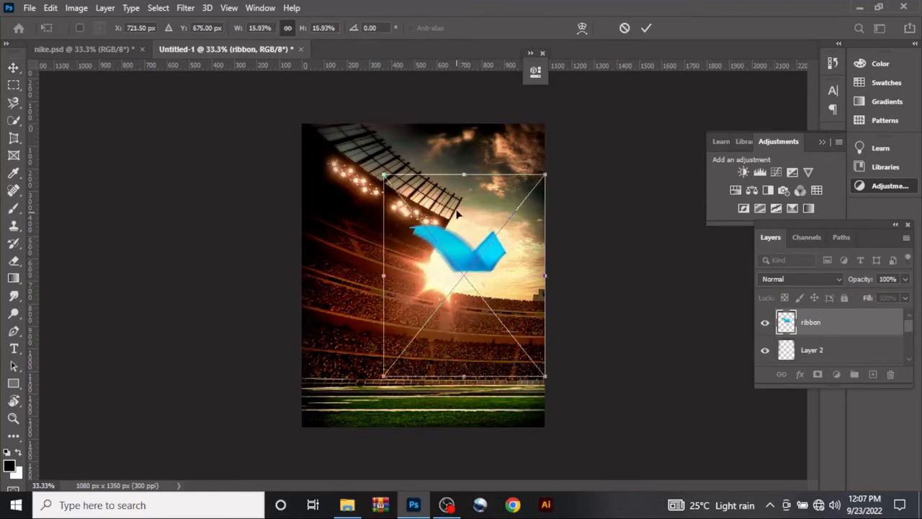
drag(456, 214, 501, 107)
drag(513, 163, 521, 147)
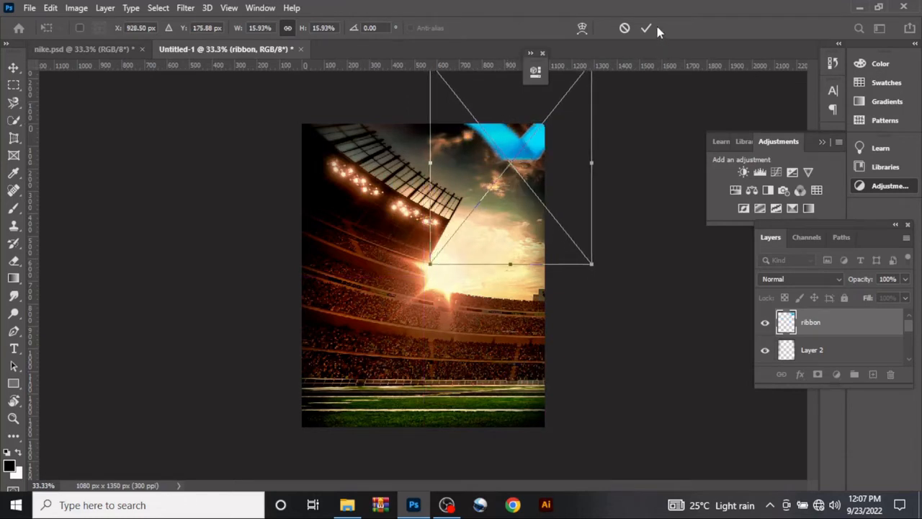
click(651, 28)
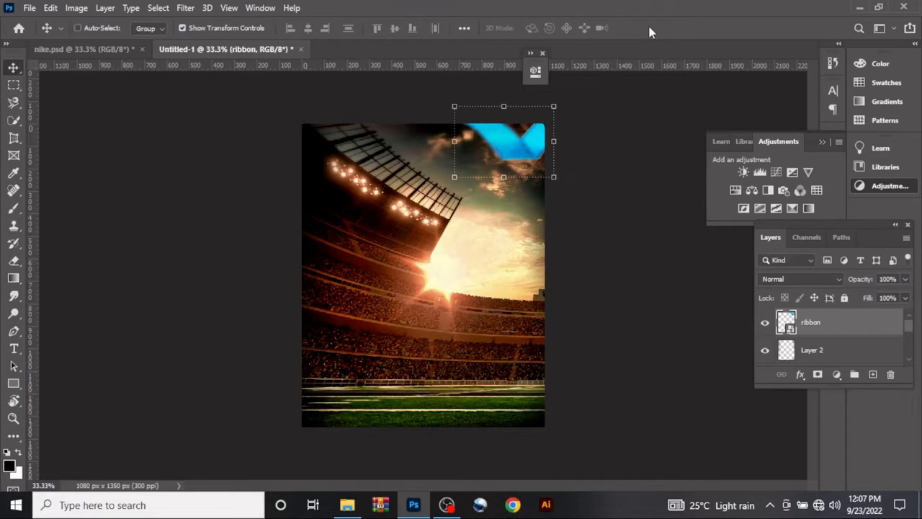
- Duplicate the ribbon, move the copy to the canvas's upper-left corner and flip it horizontally
key(ctrl+j)
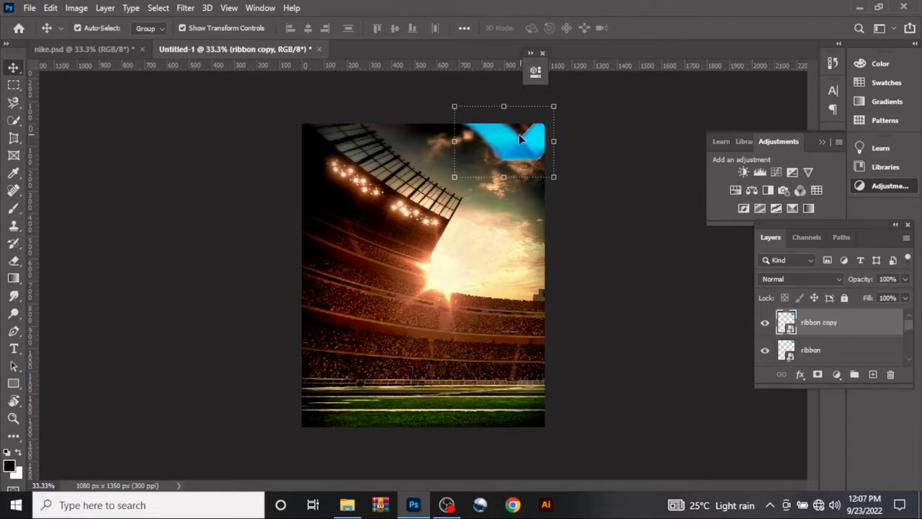
drag(504, 137, 318, 143)
key(ctrl+t)
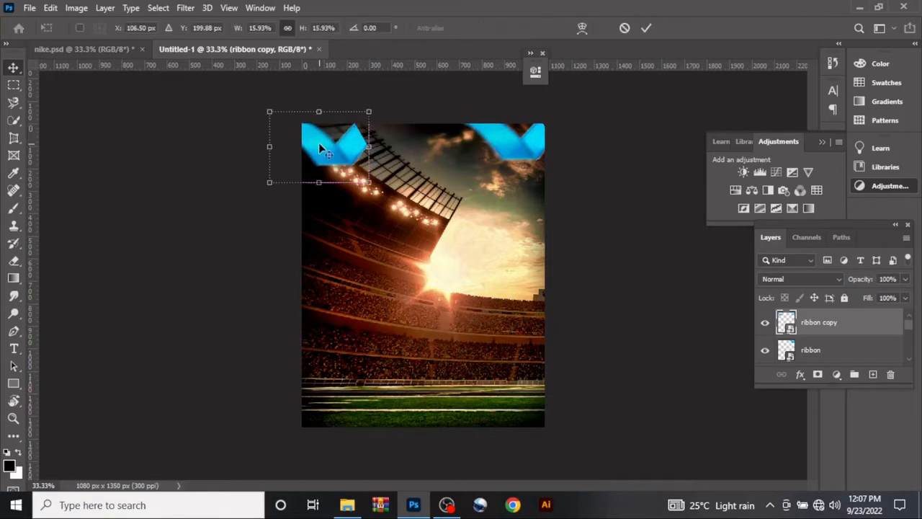
right_click(319, 144)
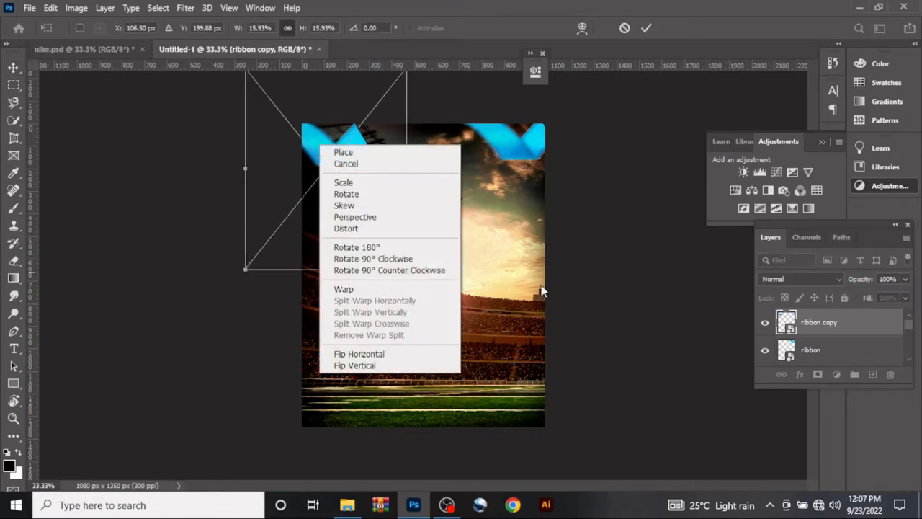
click(421, 354)
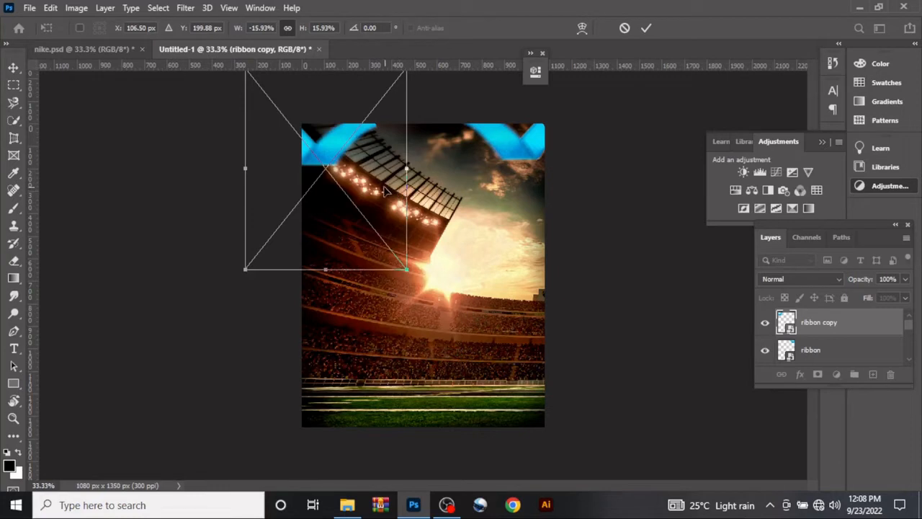
drag(387, 191, 381, 189)
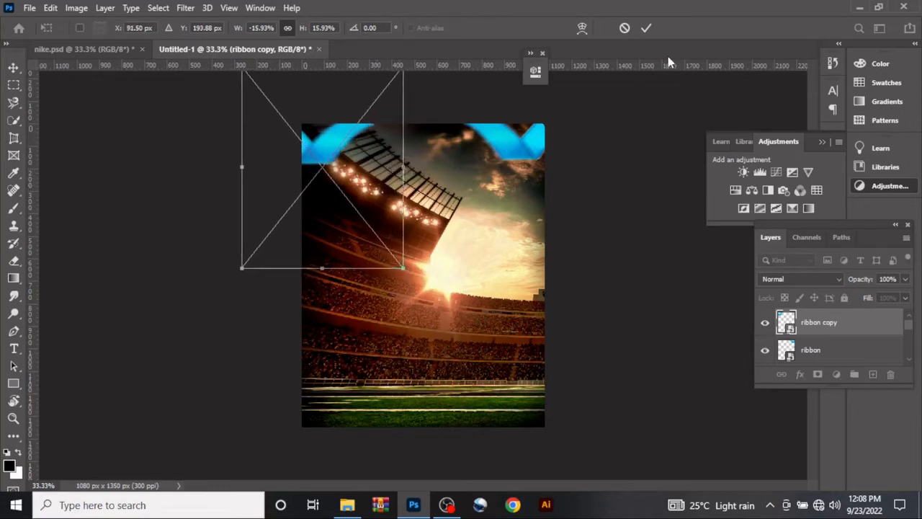
click(649, 29)
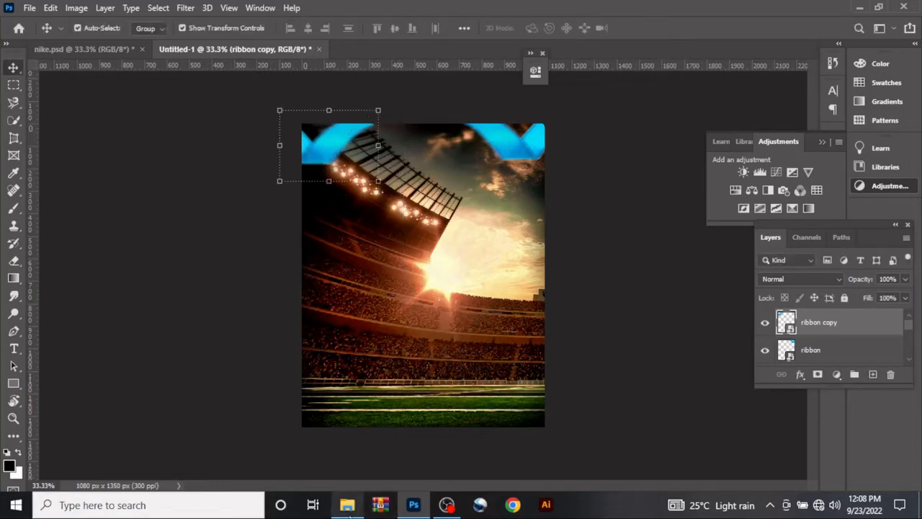
- Place the blue "shape" image from the nike folder across the middle of the canvas at its default size
mouse_move(347, 505)
click(335, 462)
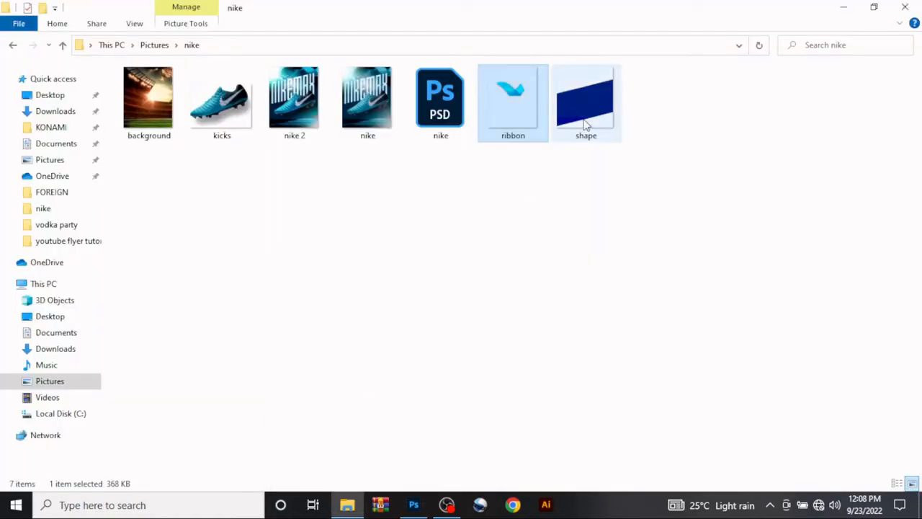
drag(586, 126, 460, 297)
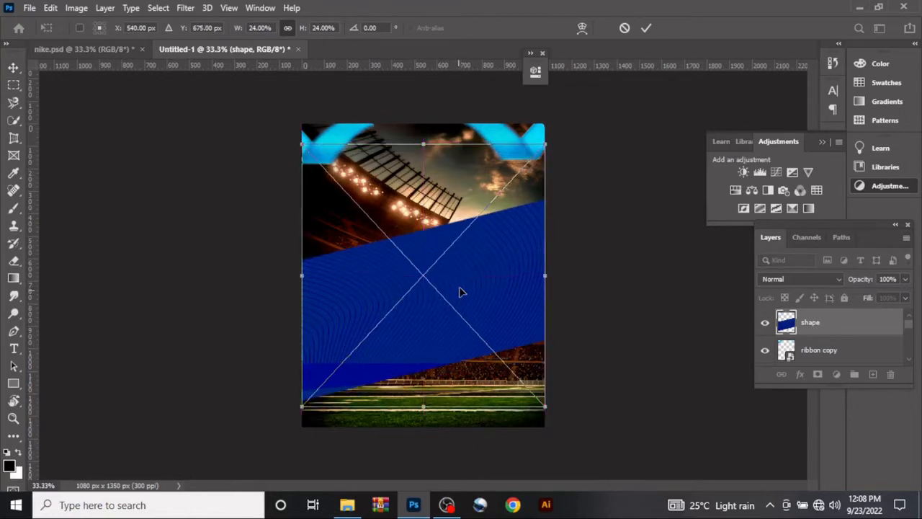
click(645, 28)
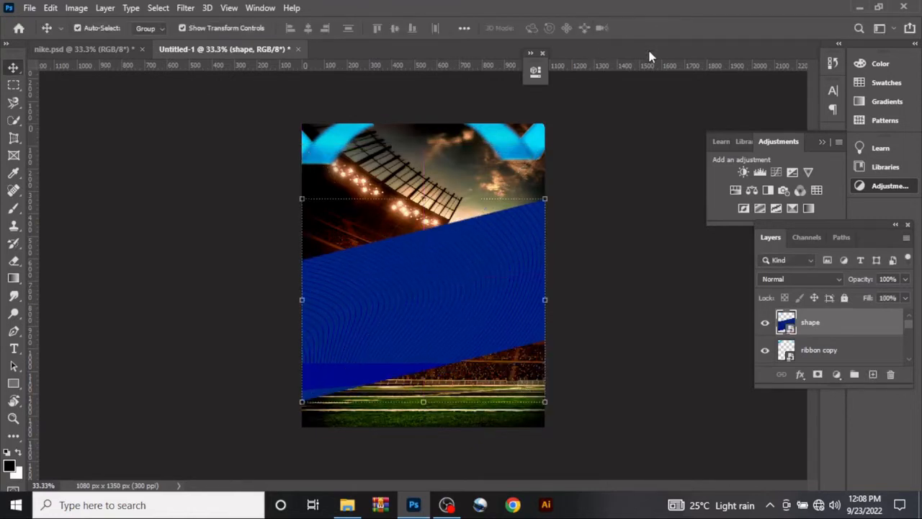
- Add a new layer above the blue shape and a Color Lookup adjustment using the Crisp_Warm.look 3D LUT
click(873, 375)
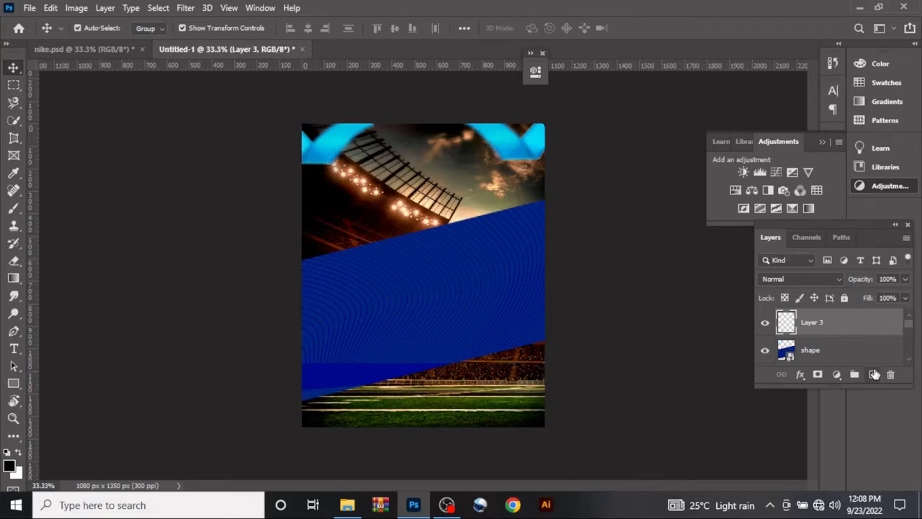
click(817, 191)
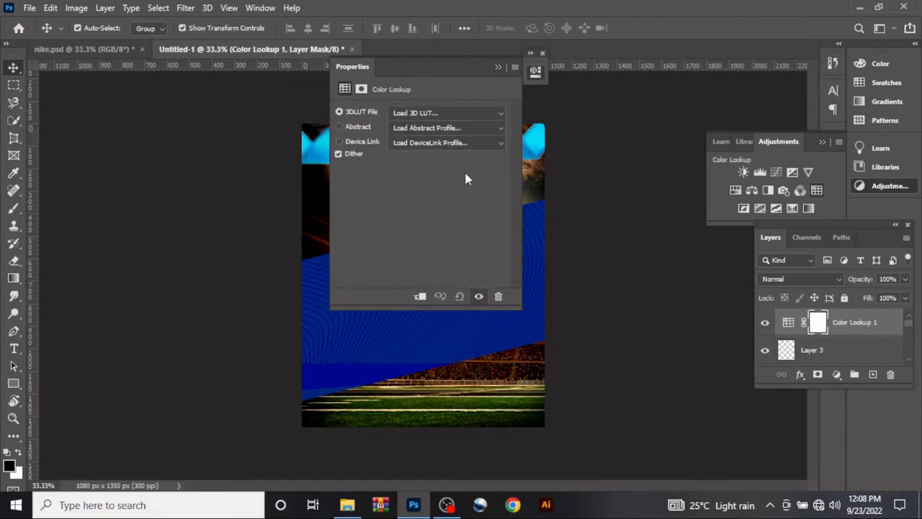
click(446, 114)
click(447, 114)
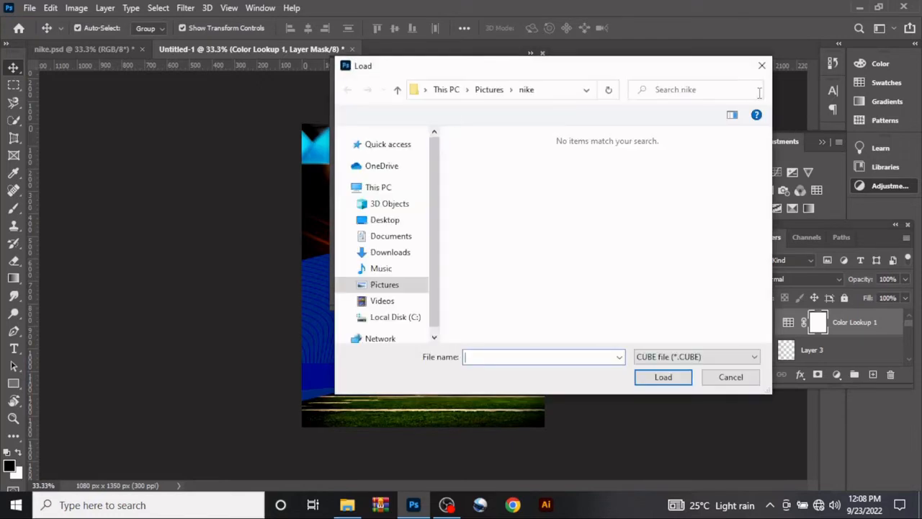
click(761, 65)
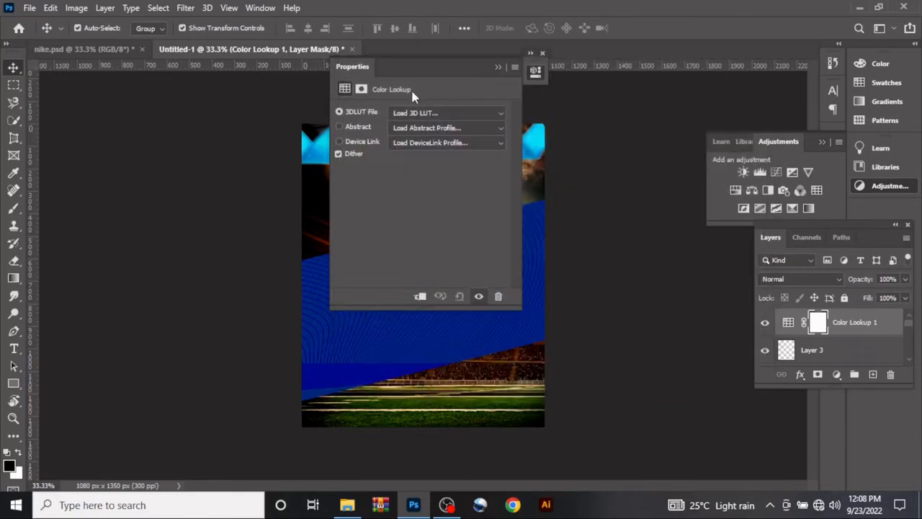
click(404, 114)
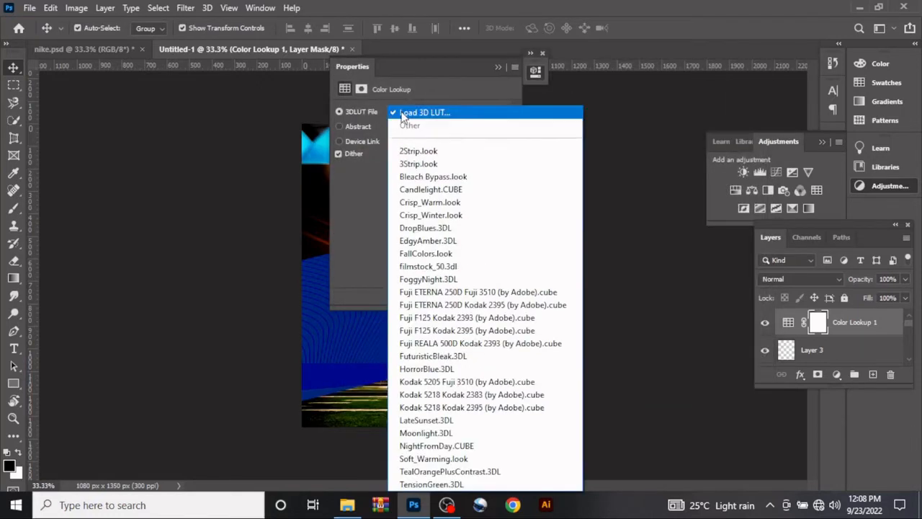
click(425, 203)
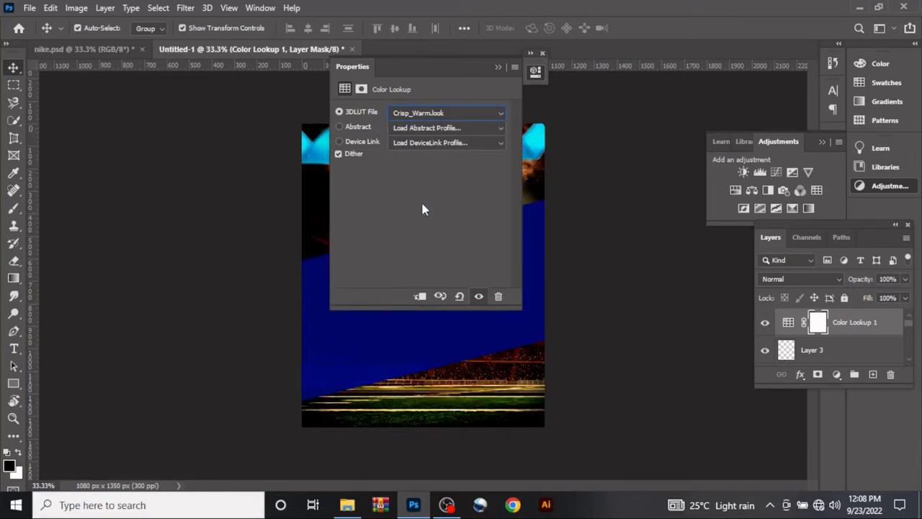
click(498, 66)
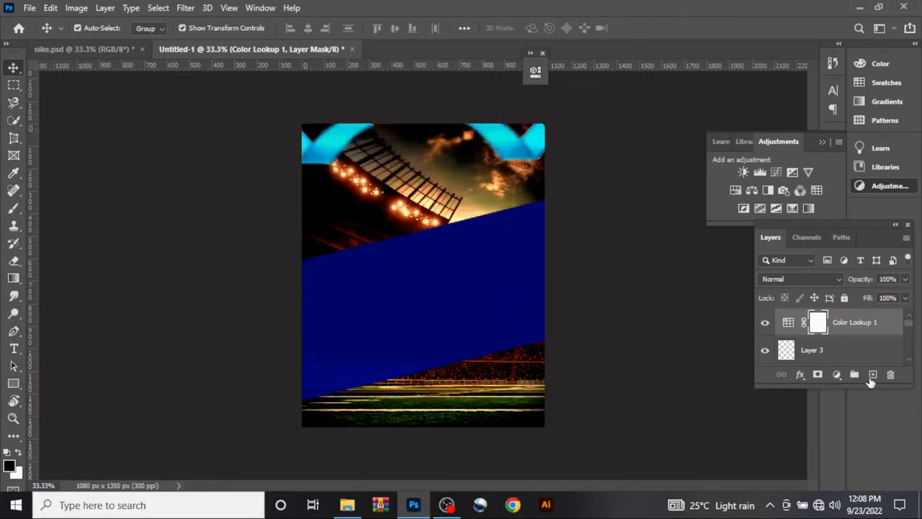
- Add a Solid Color fill layer in #8DC5D9 above the colour lookup and set its blend mode to Color
click(872, 376)
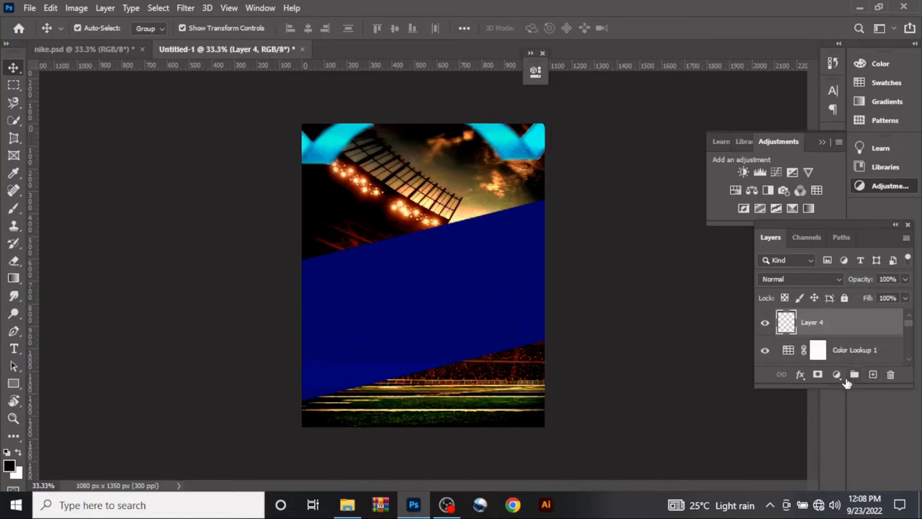
click(838, 374)
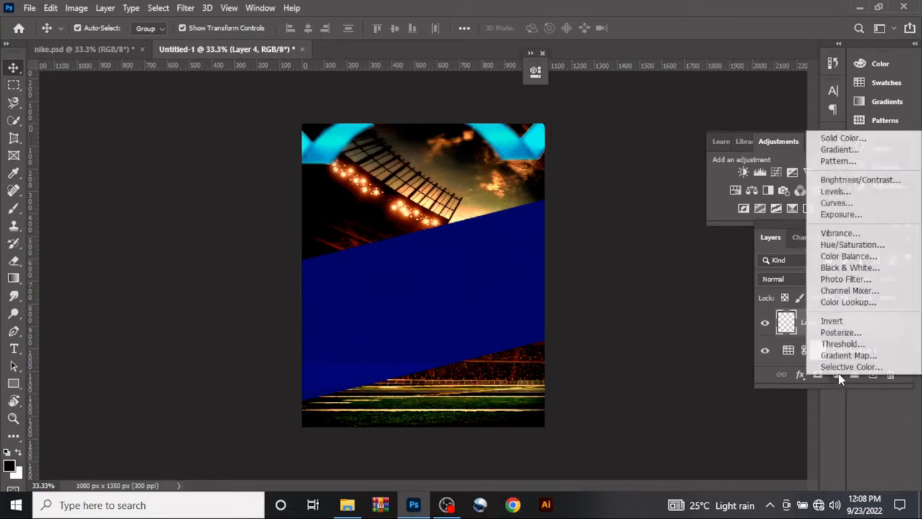
click(863, 138)
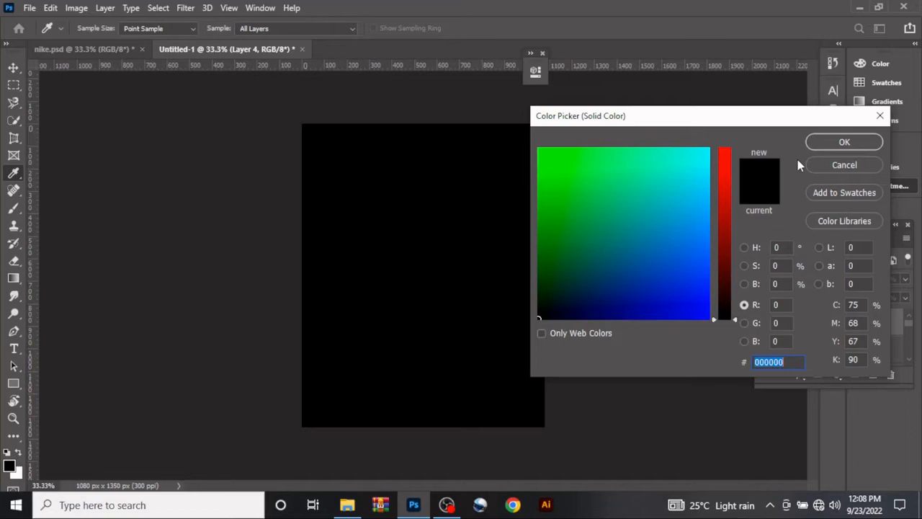
text(8)
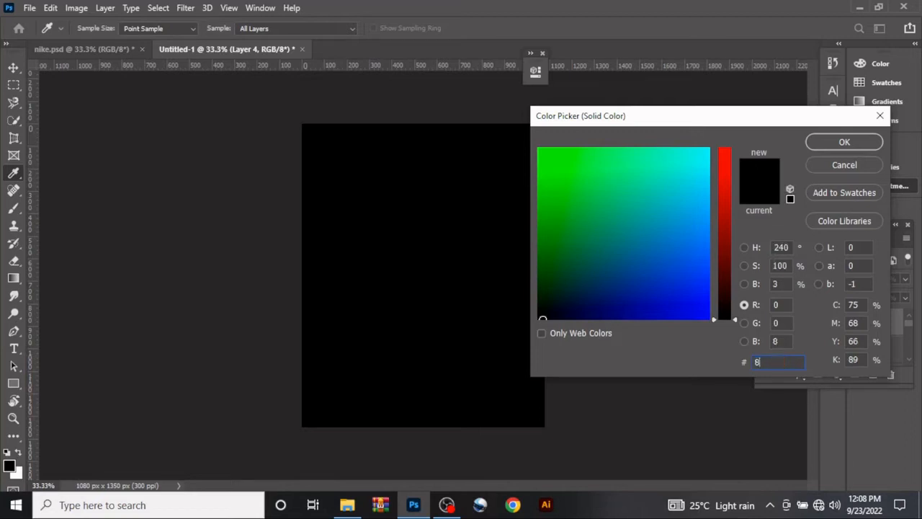
text(D)
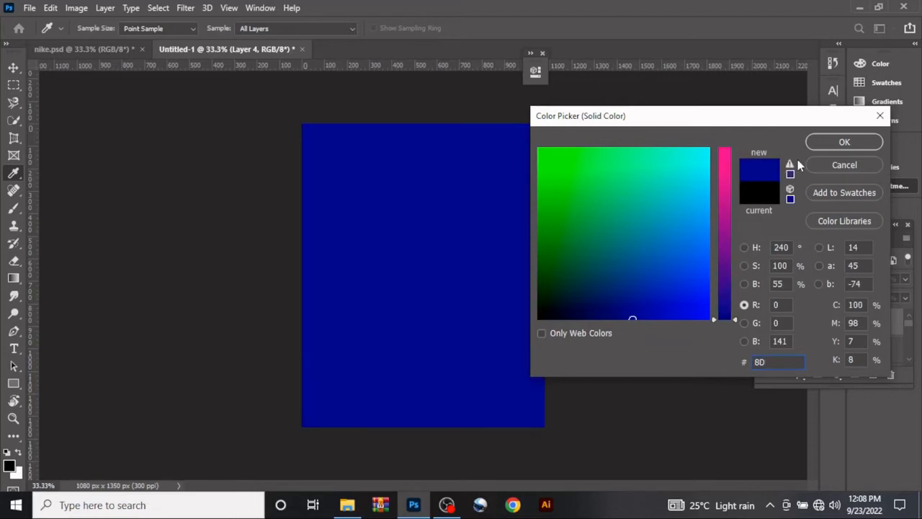
text(C)
text(5)
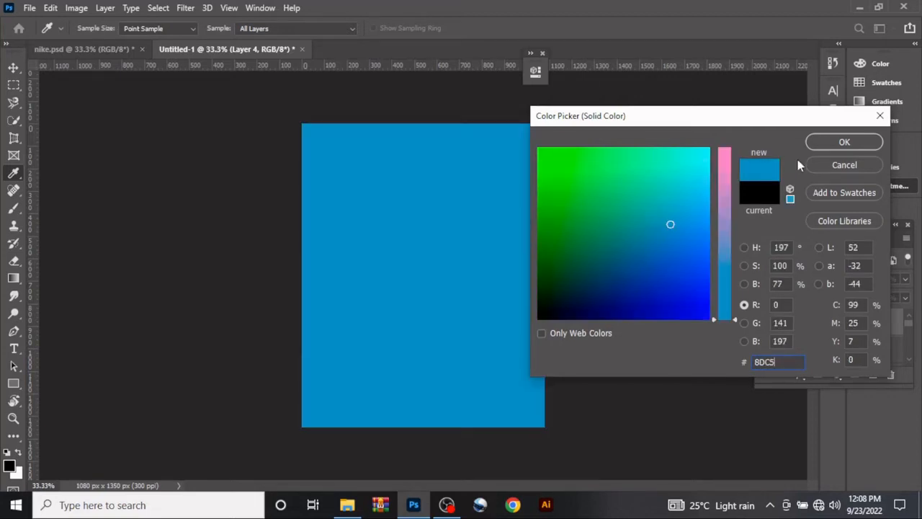
text(D)
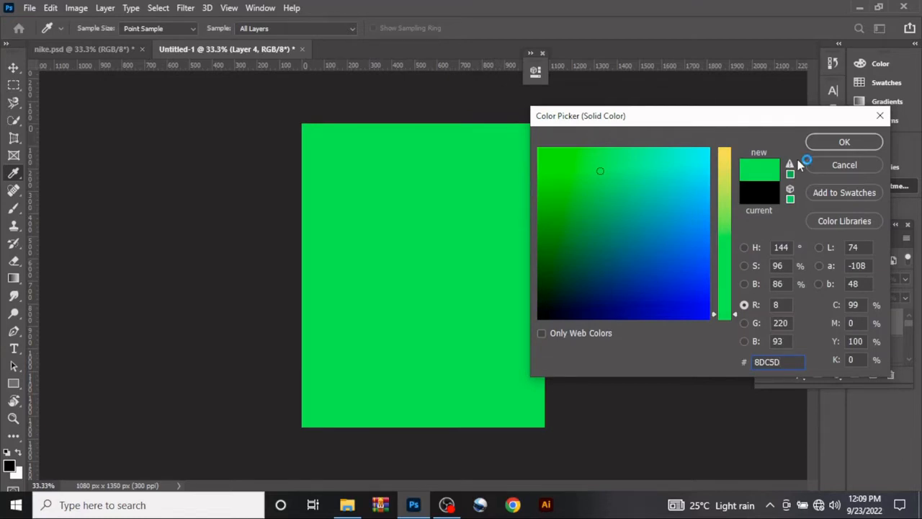
text(9)
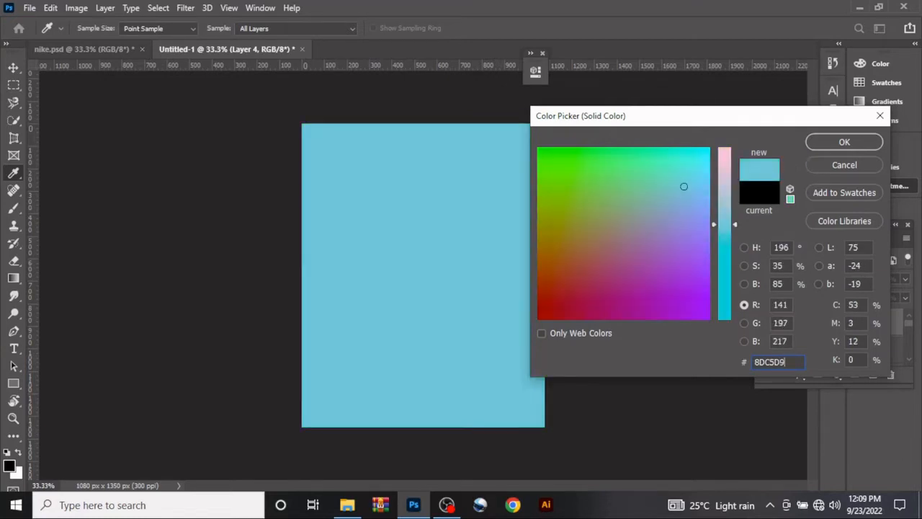
click(839, 142)
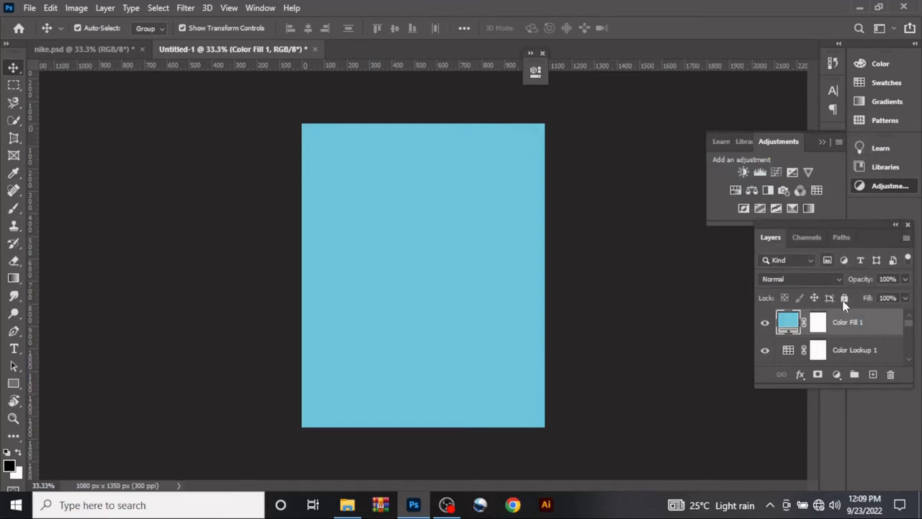
click(817, 278)
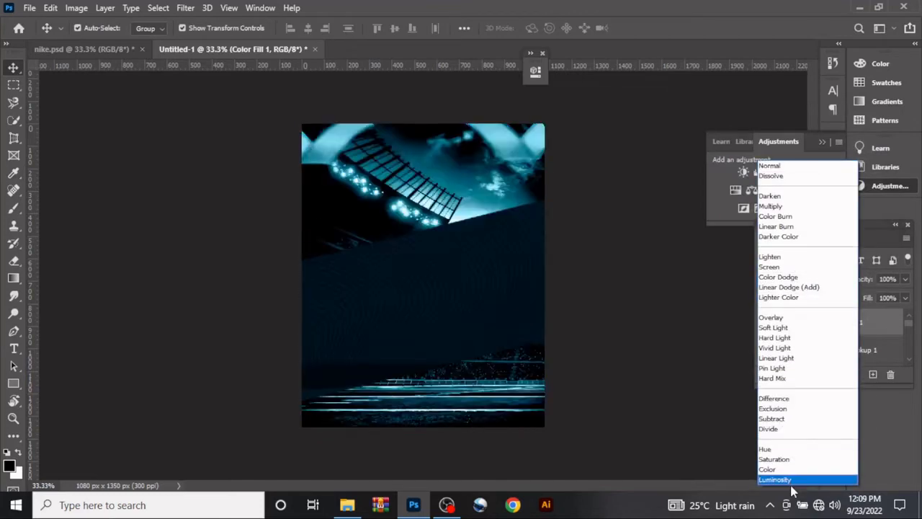
click(785, 471)
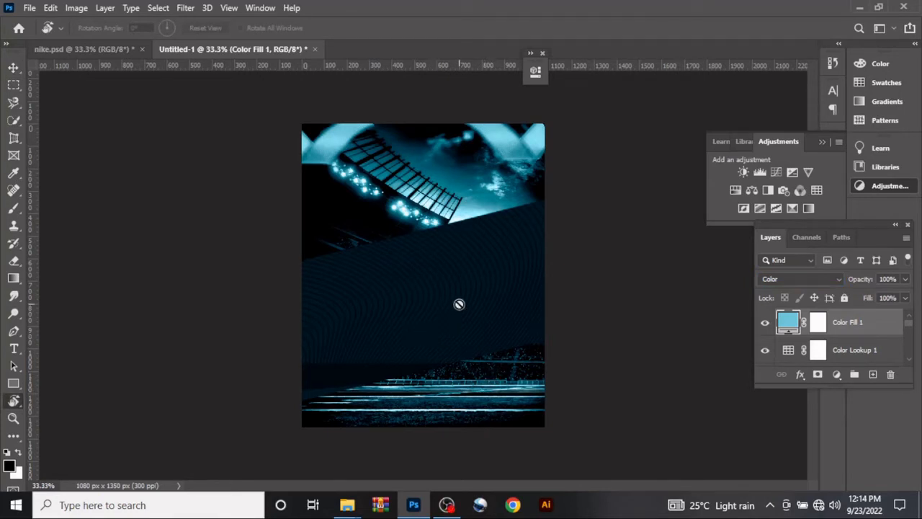
- Add the text "nikemax" in Xray Ted Regular, 100 pt, over the left side of the stadium lights
key(t)
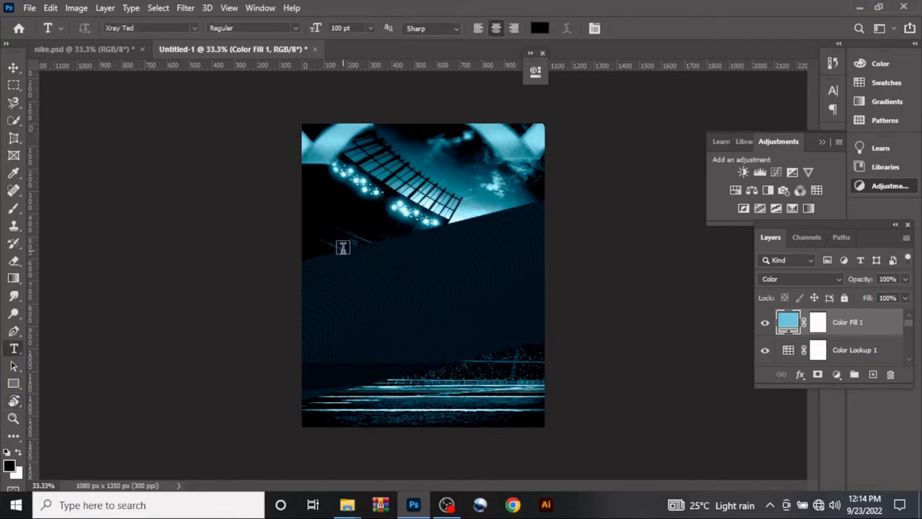
click(360, 248)
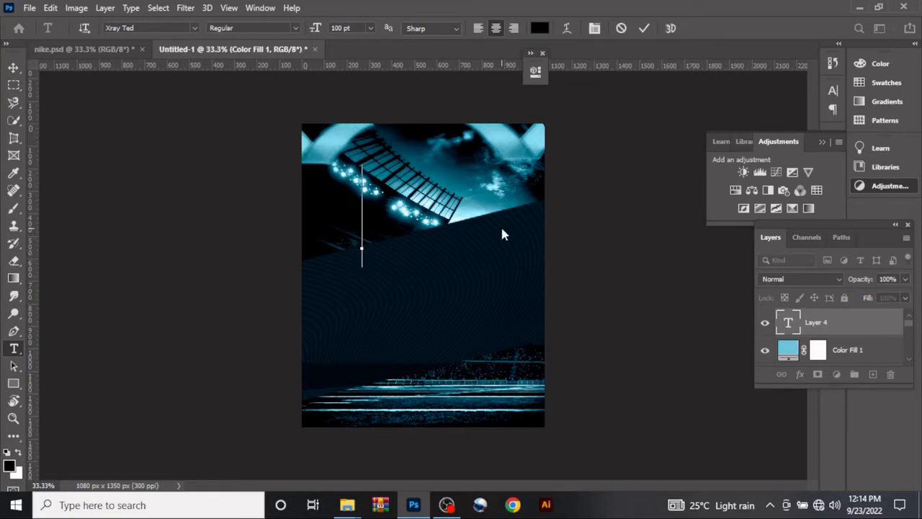
text(R)
key(BackSpace)
text(R)
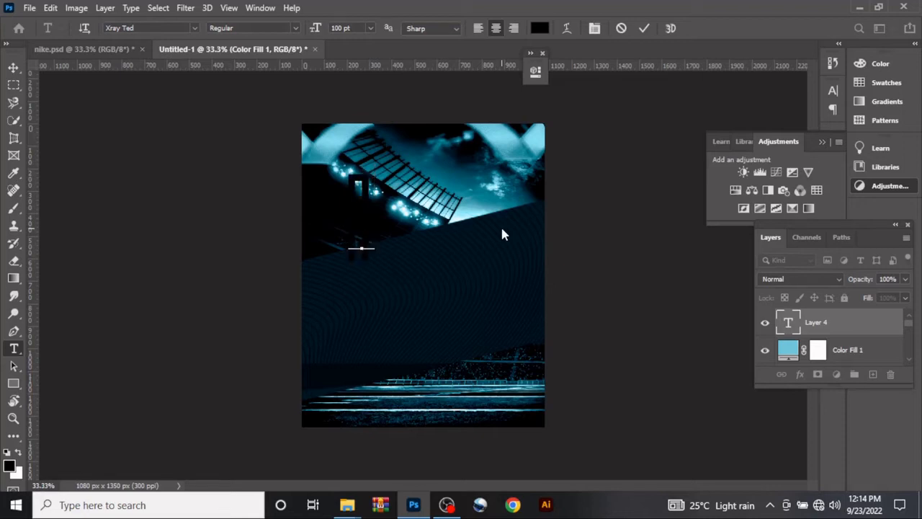
text(IK)
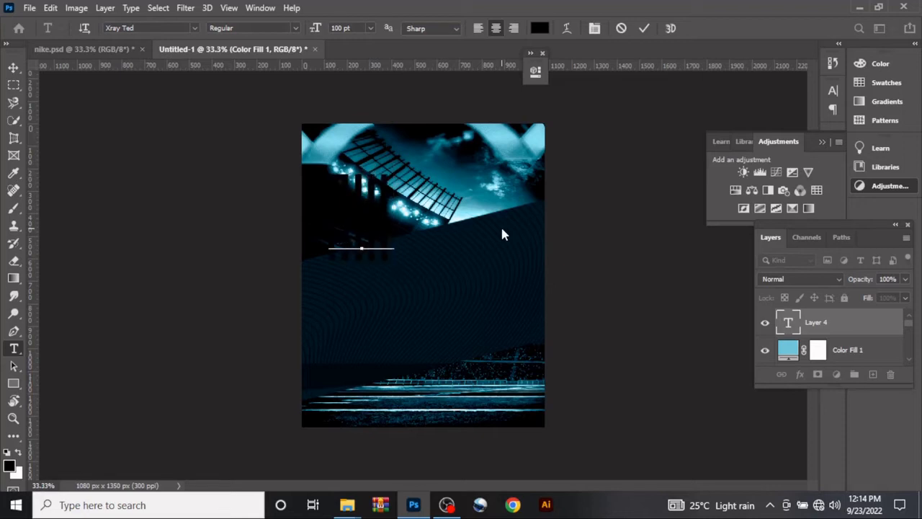
key(BackSpace)
key(BackSpace)
key(BackSpace)
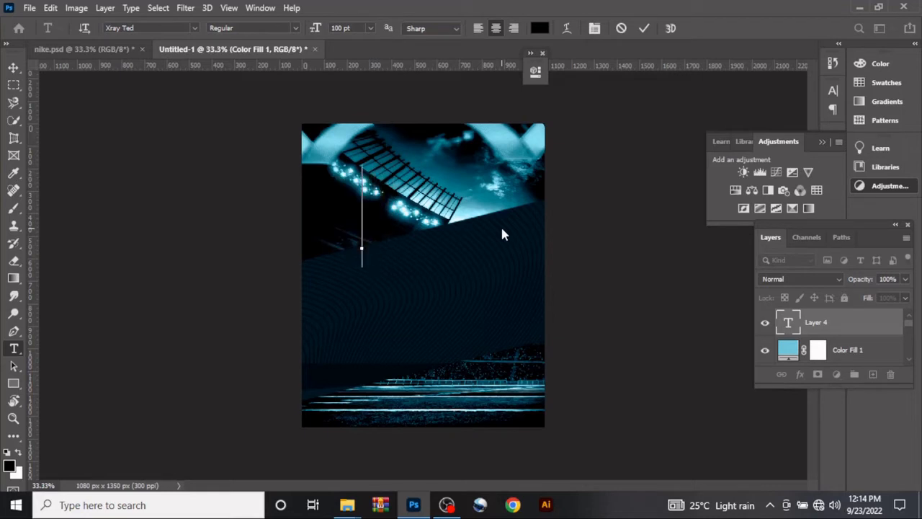
text(NIKE)
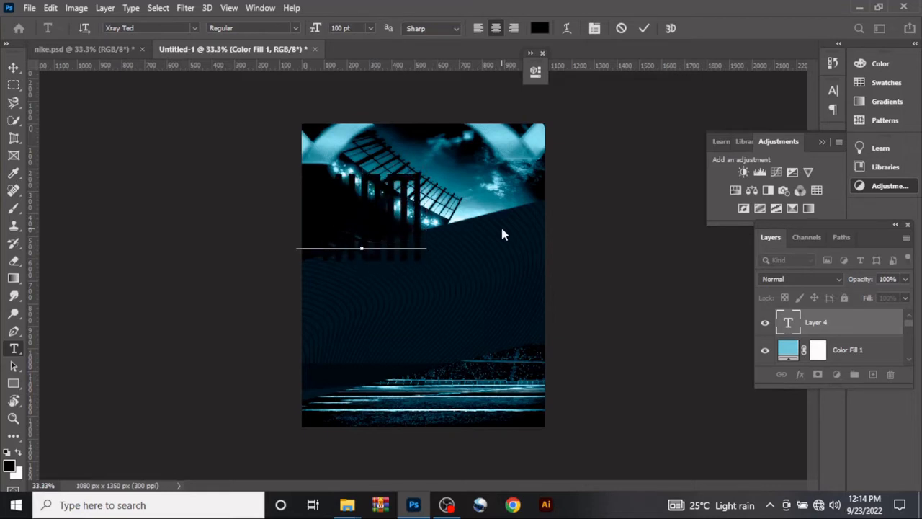
text(AX)
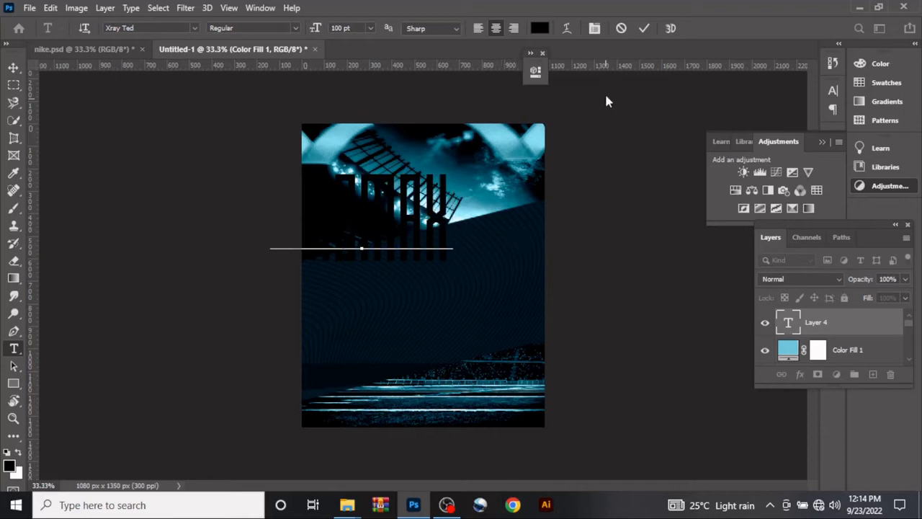
click(644, 28)
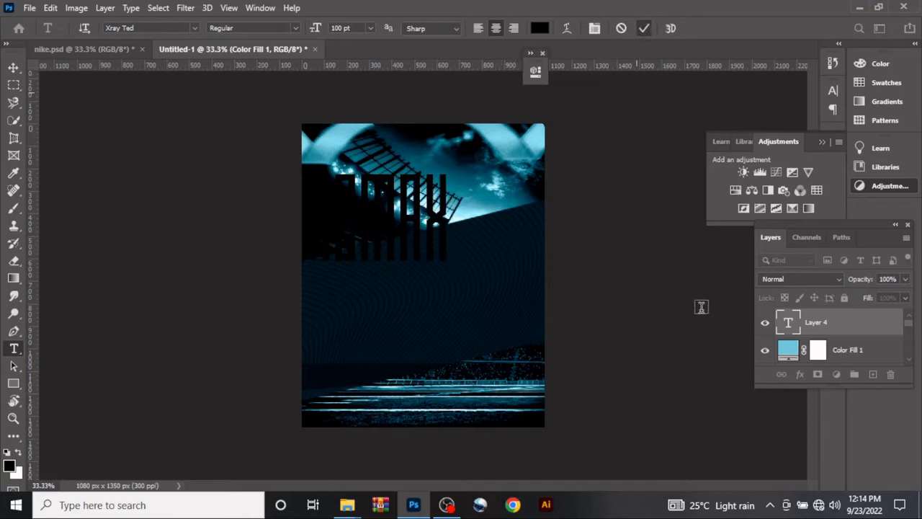
- Change the colour of the whole "nikemax" text to white (fff)
double_click(789, 322)
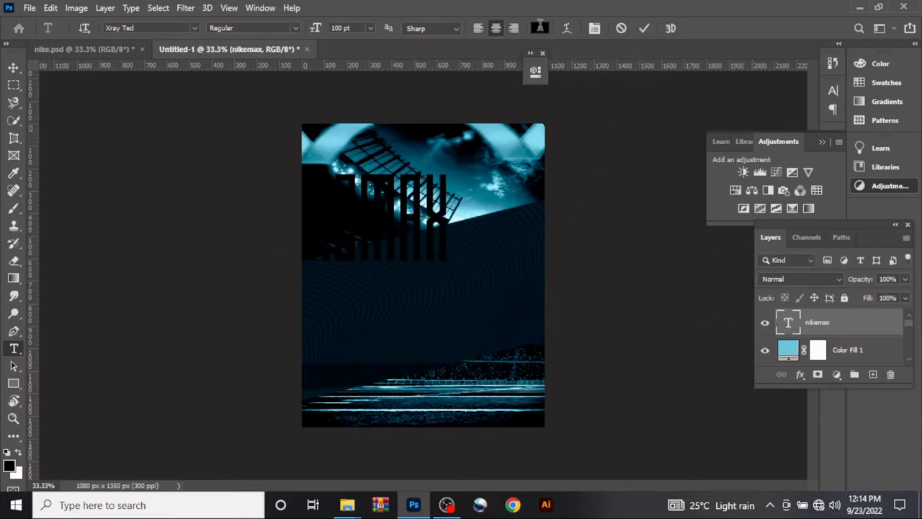
click(540, 28)
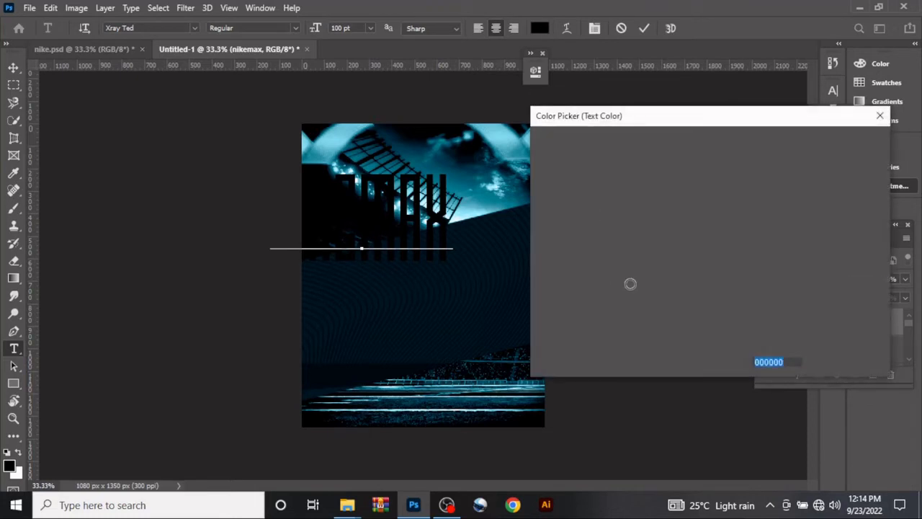
text(fff)
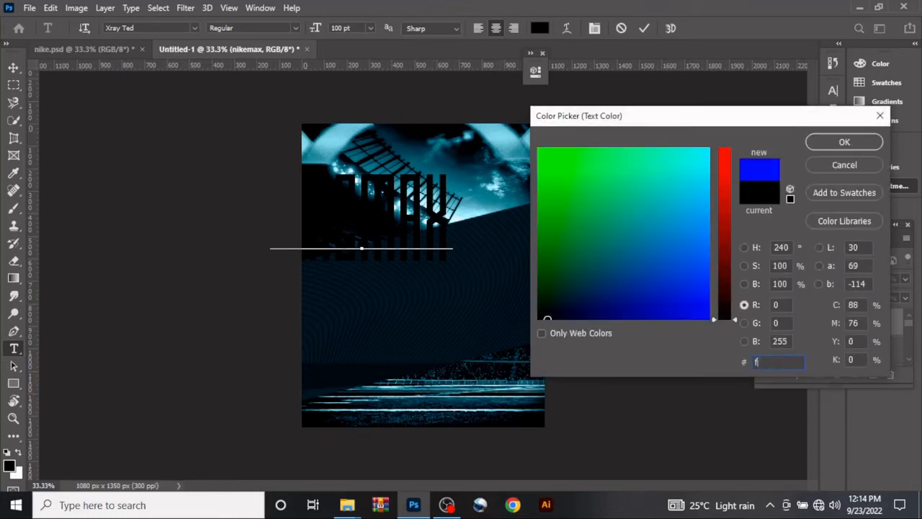
click(847, 143)
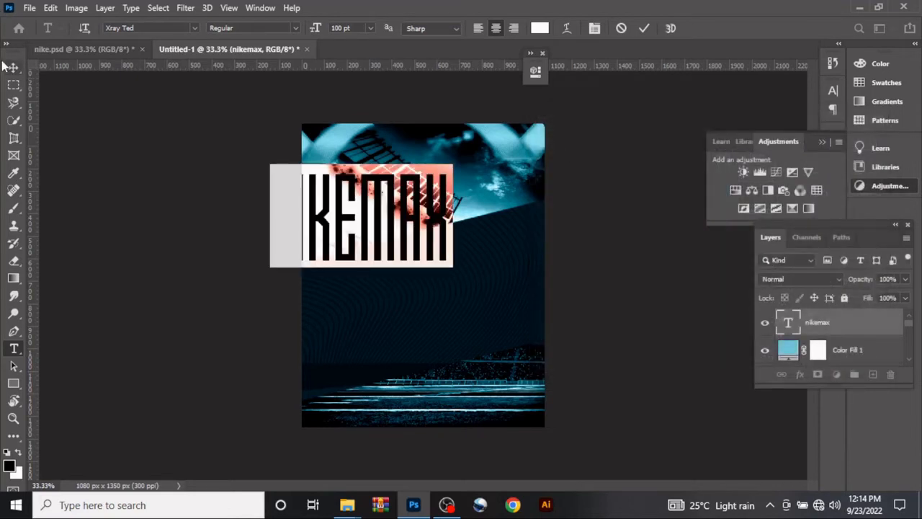
key(ctrl+Return)
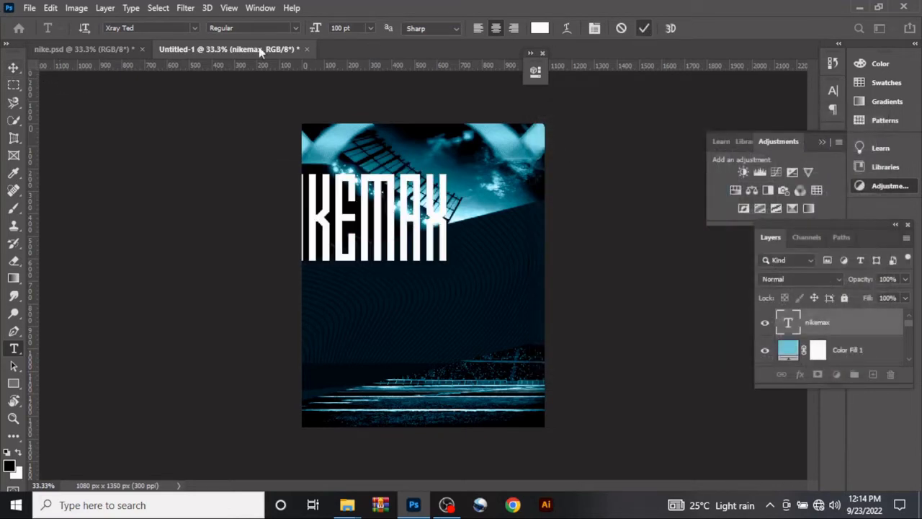
- Move the NIKEMAX title fully onto the canvas and skew its right side upward by about 5.9° vertically
click(17, 67)
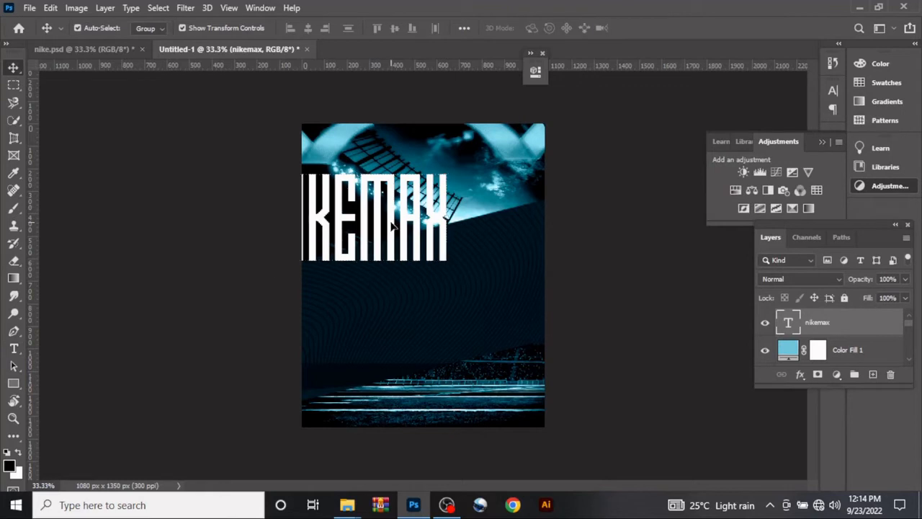
drag(394, 227, 443, 235)
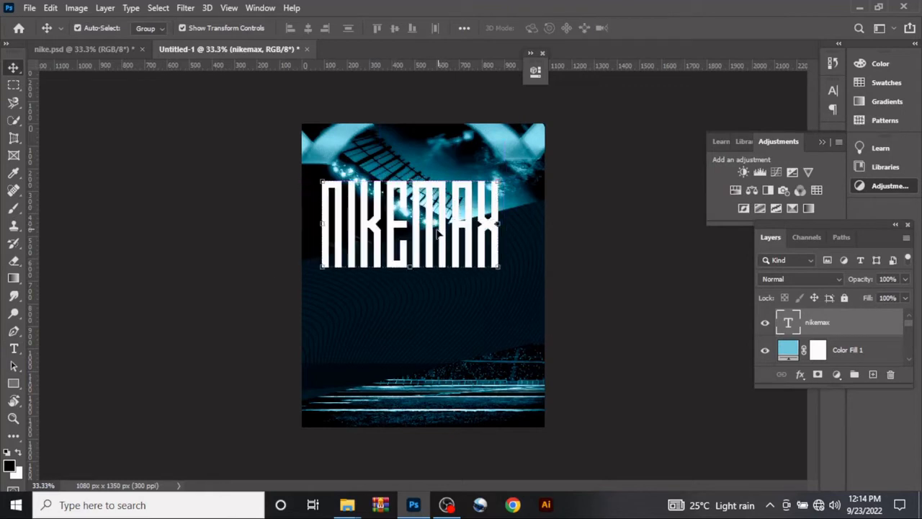
key(ctrl+t)
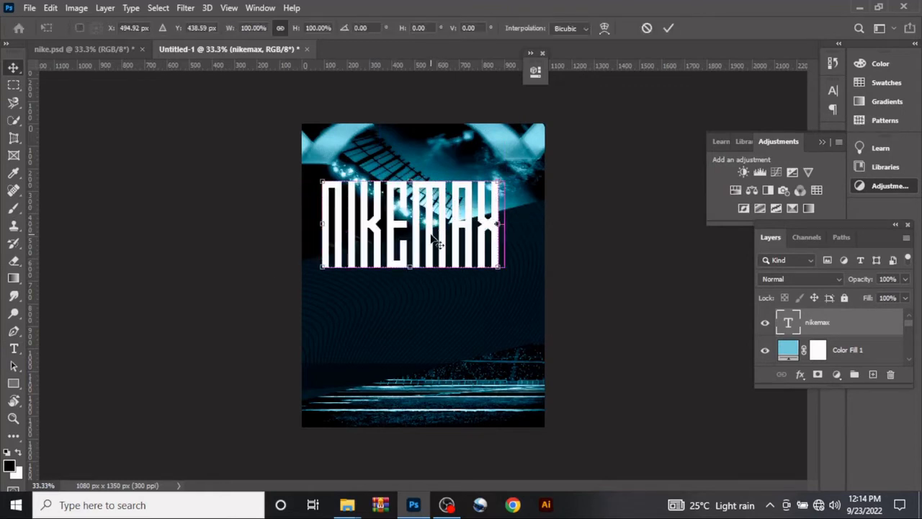
right_click(433, 241)
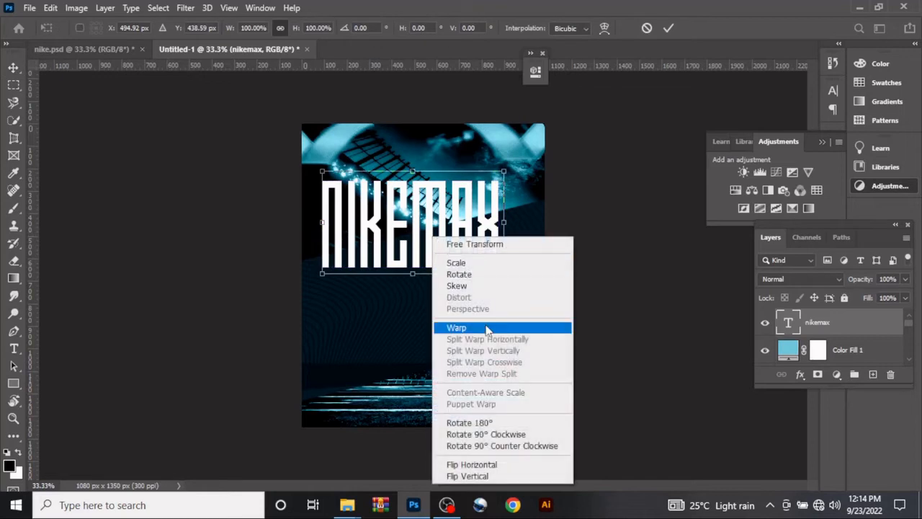
click(486, 286)
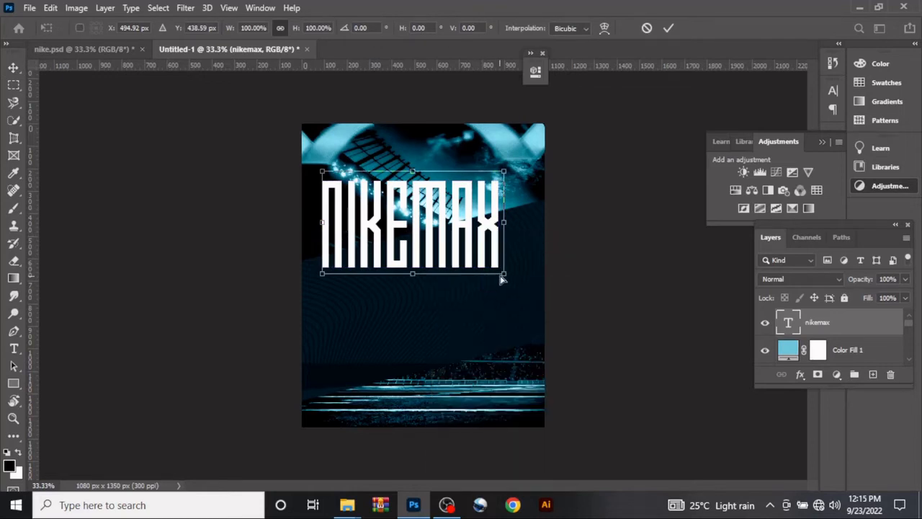
drag(503, 274, 514, 249)
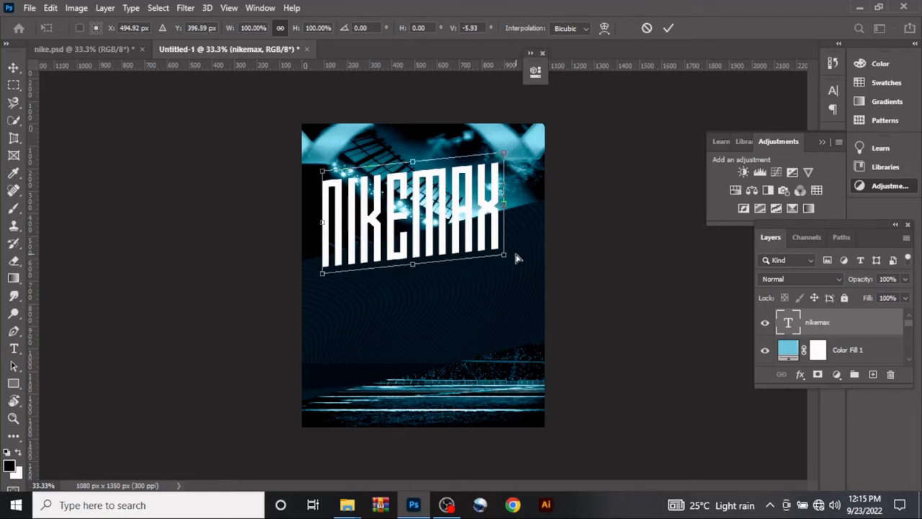
click(672, 28)
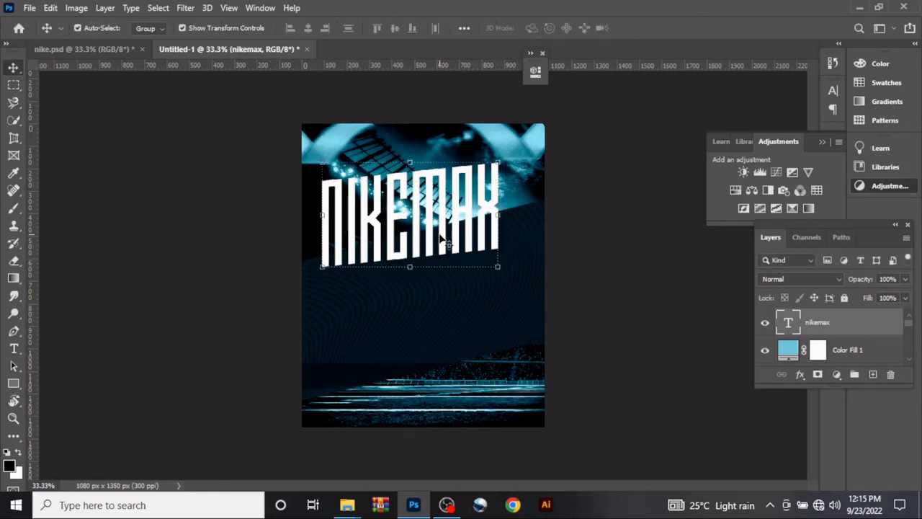
- Centre the skewed NIKEMAX title horizontally in the upper half of the flyer and scale it proportionally to about 115%
drag(442, 238, 450, 248)
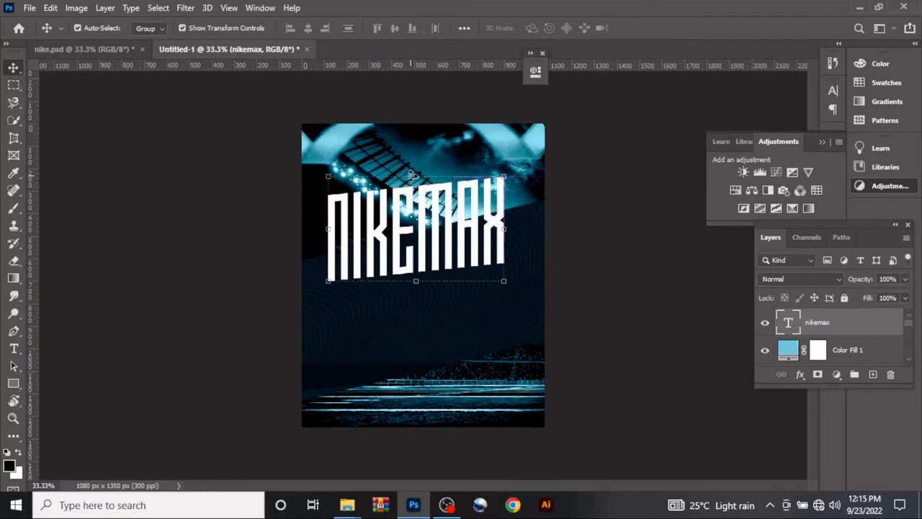
key(ctrl+t)
drag(419, 182, 423, 158)
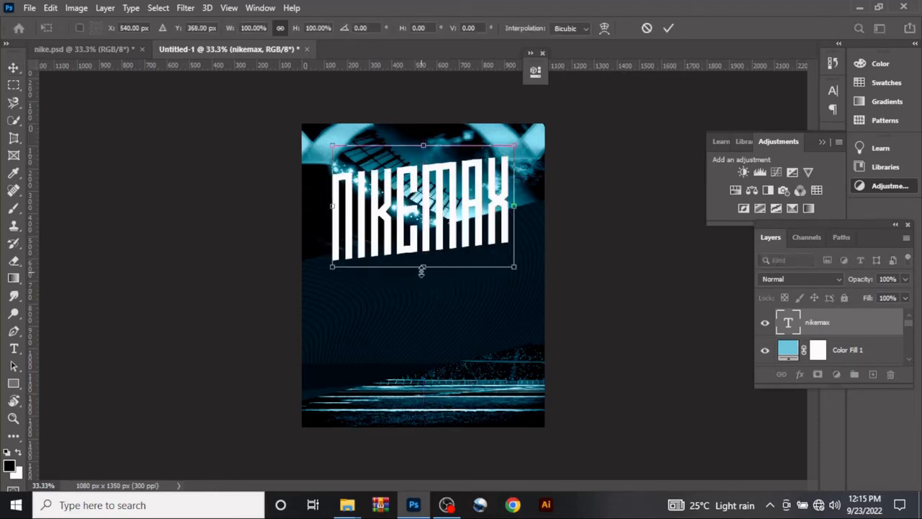
drag(423, 266, 428, 287)
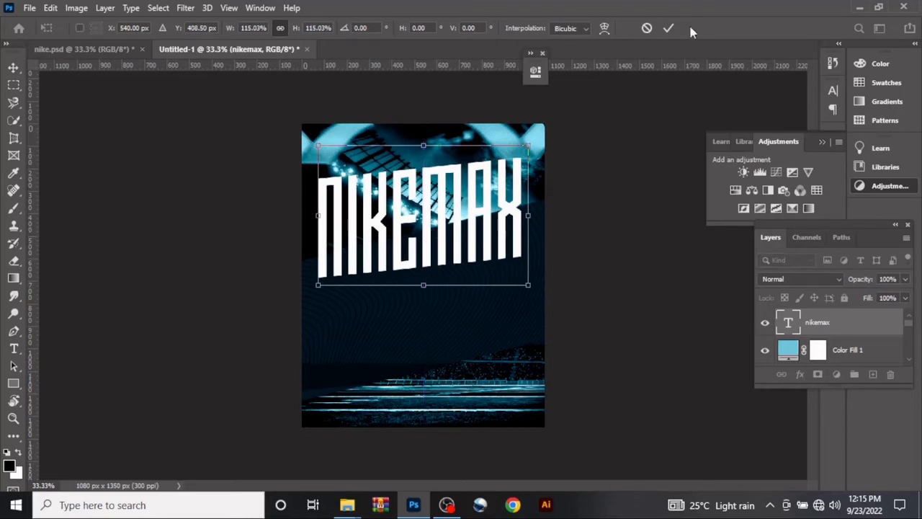
click(668, 28)
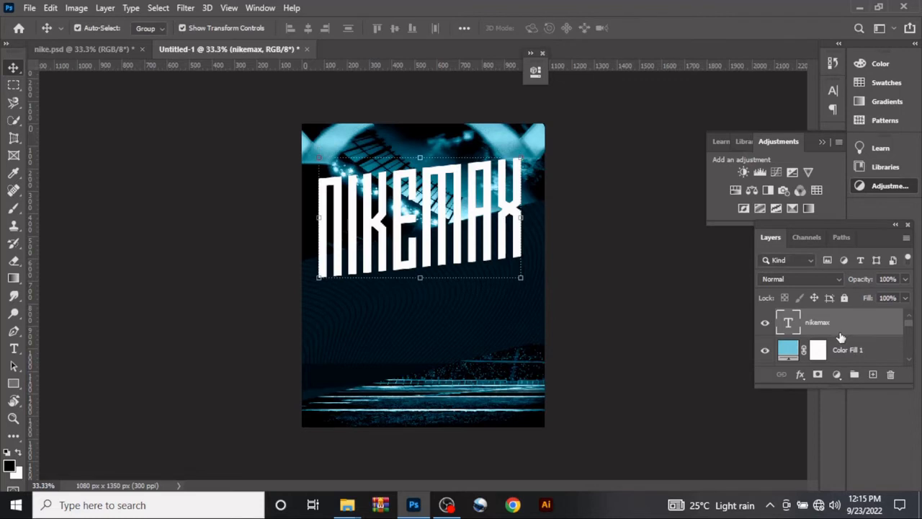
- Give the title a white Screen inner glow at 35%, 7 px, and a blue Screen outer glow at 35%, 21 px
double_click(841, 336)
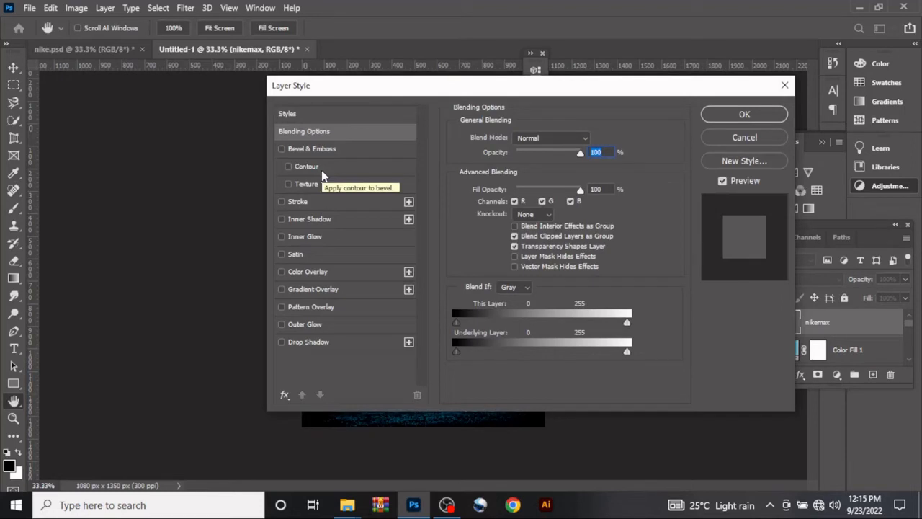
click(319, 238)
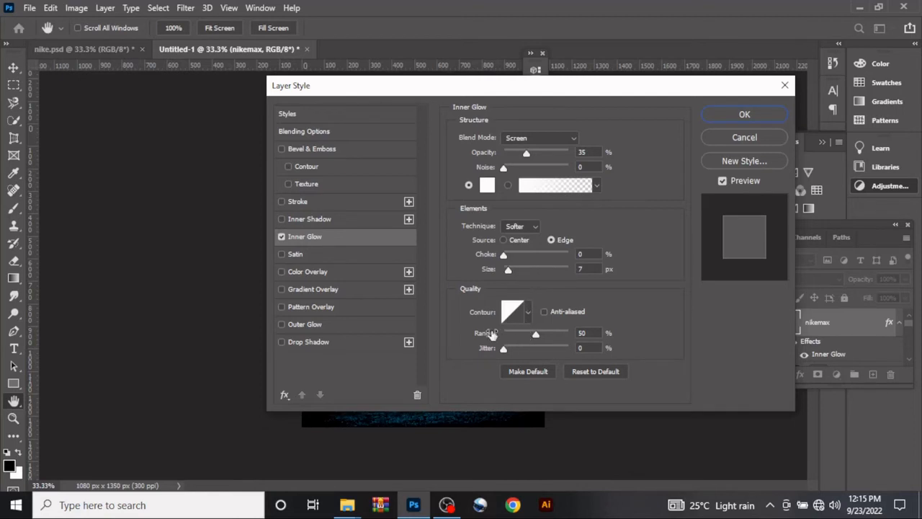
click(282, 324)
click(307, 326)
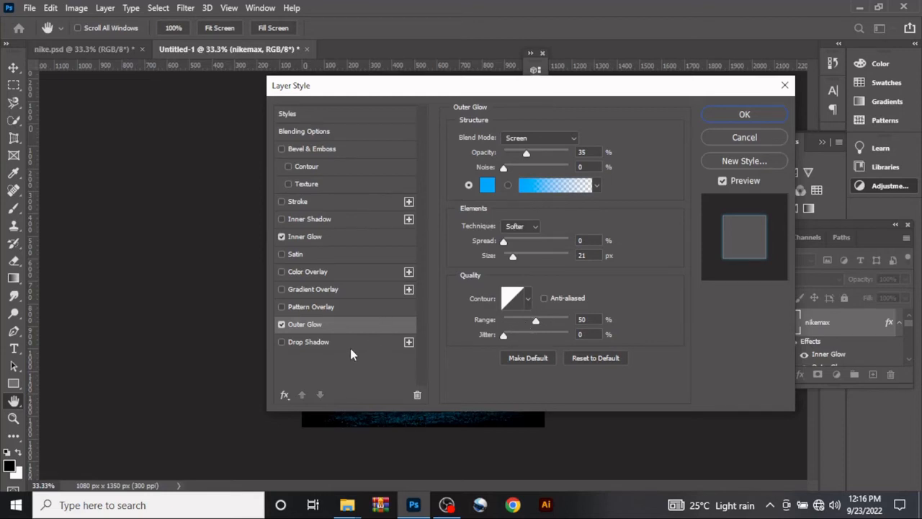
- Add a black Multiply drop shadow at 100% opacity, 90°, 3 px distance and 76 px size, and centre the title horizontally
click(319, 343)
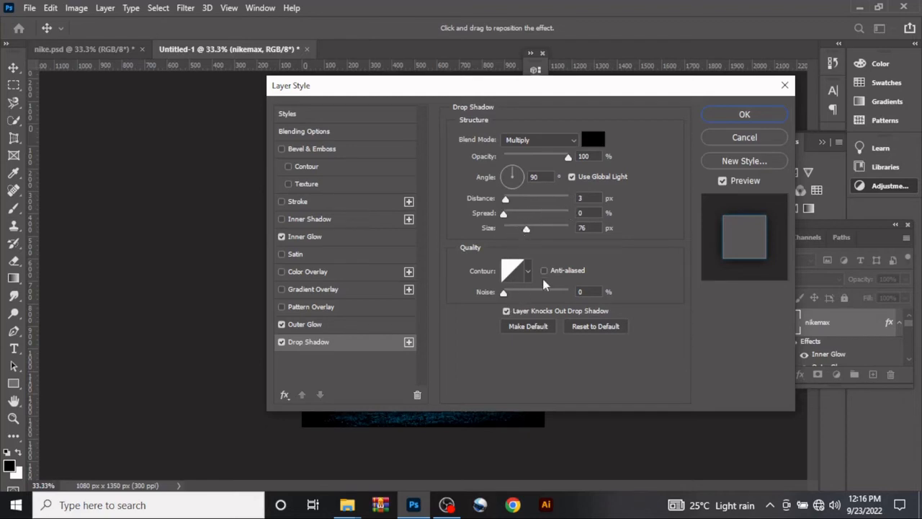
click(741, 115)
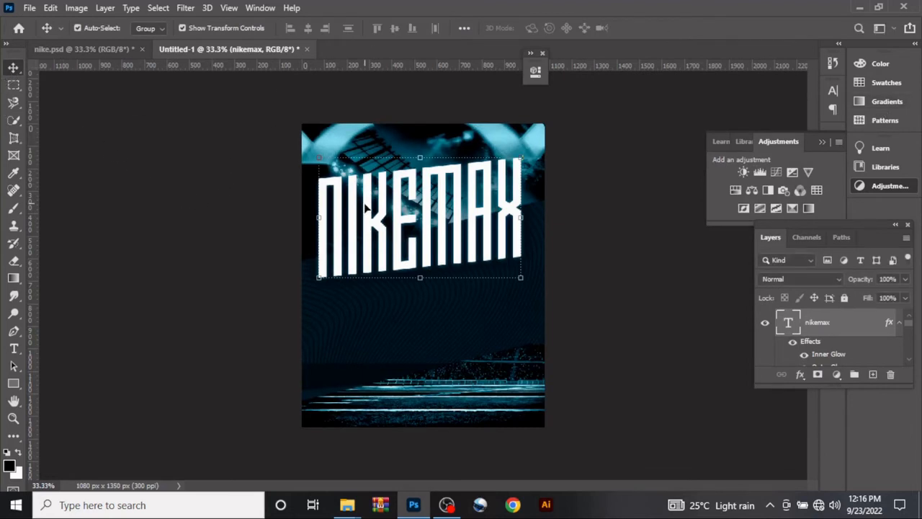
drag(404, 227, 412, 232)
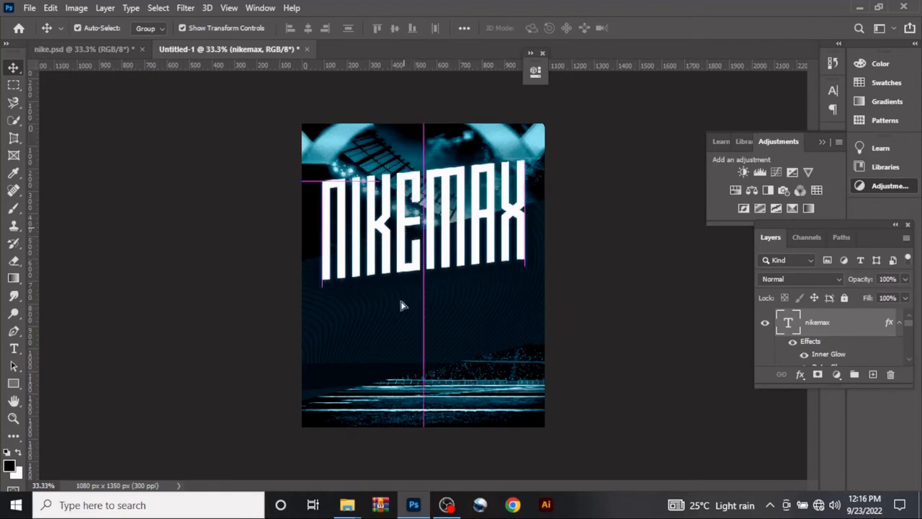
- Place the kicks image from the nike folder over the title's lower part, scaled to about 25.5% and aligned to the canvas's right edge
mouse_move(346, 508)
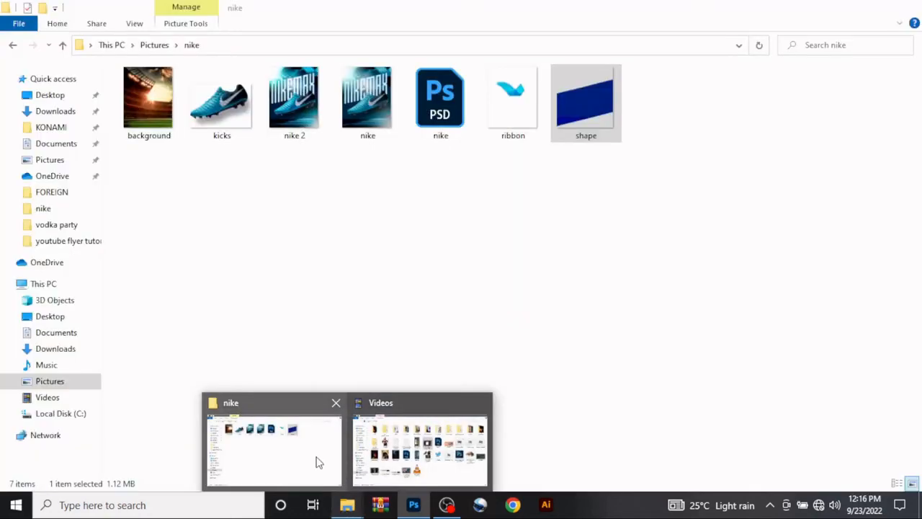
click(317, 461)
drag(218, 105, 427, 273)
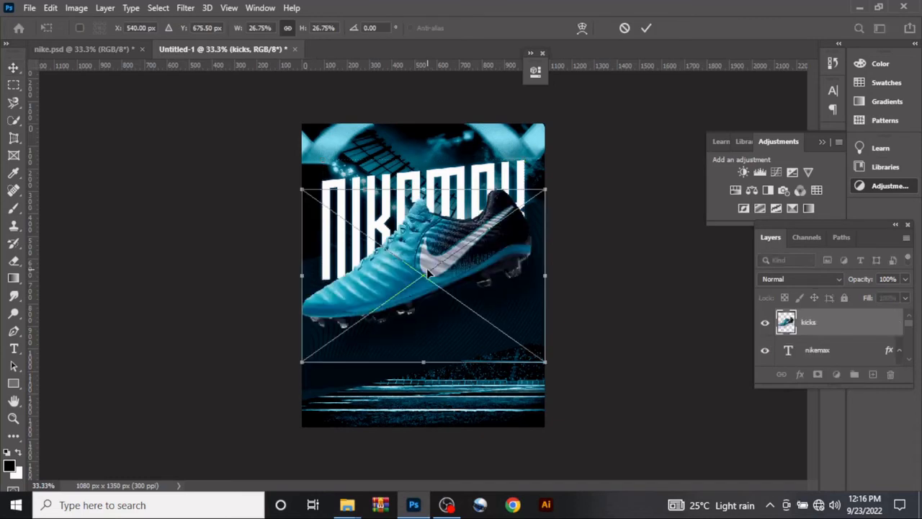
drag(469, 263, 481, 287)
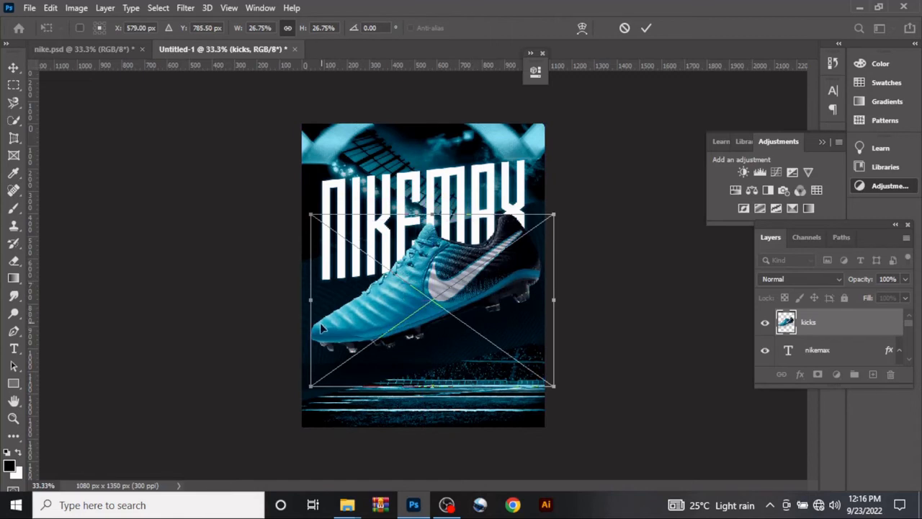
drag(306, 317, 316, 315)
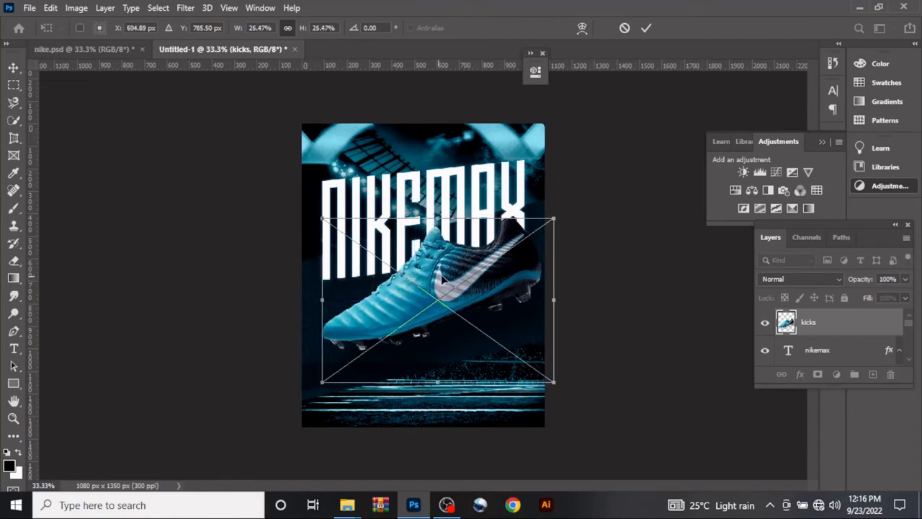
drag(440, 276, 431, 278)
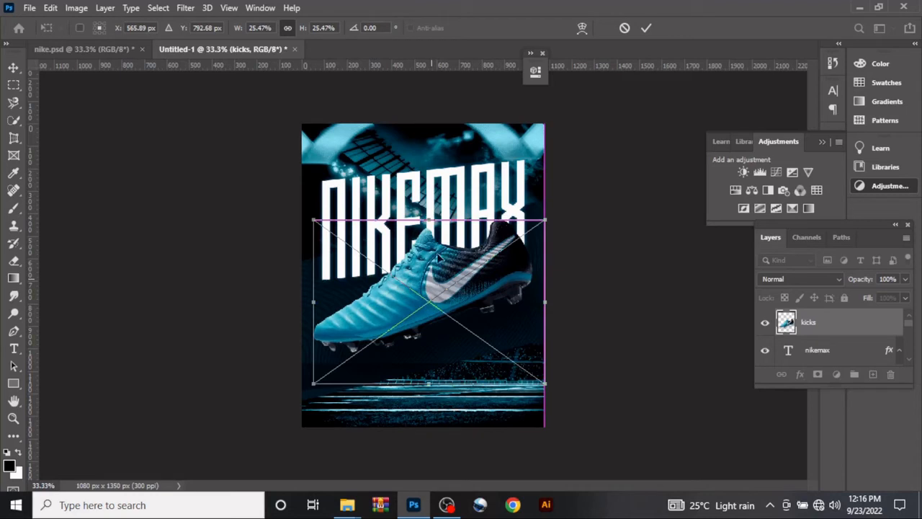
click(646, 28)
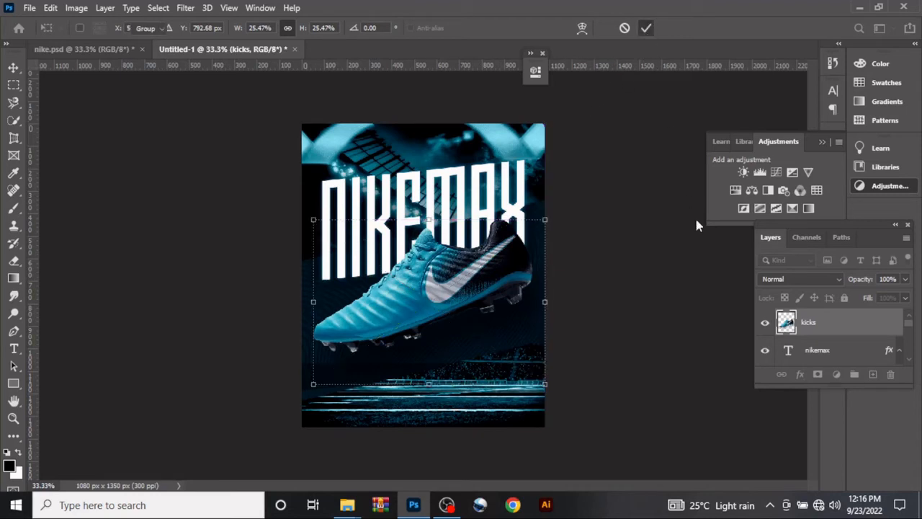
- Paint a soft 600 px light blue (96cee2) glow, sampled from the ribbon, over the flyer's upper-left corner on a new layer above the boot
click(874, 374)
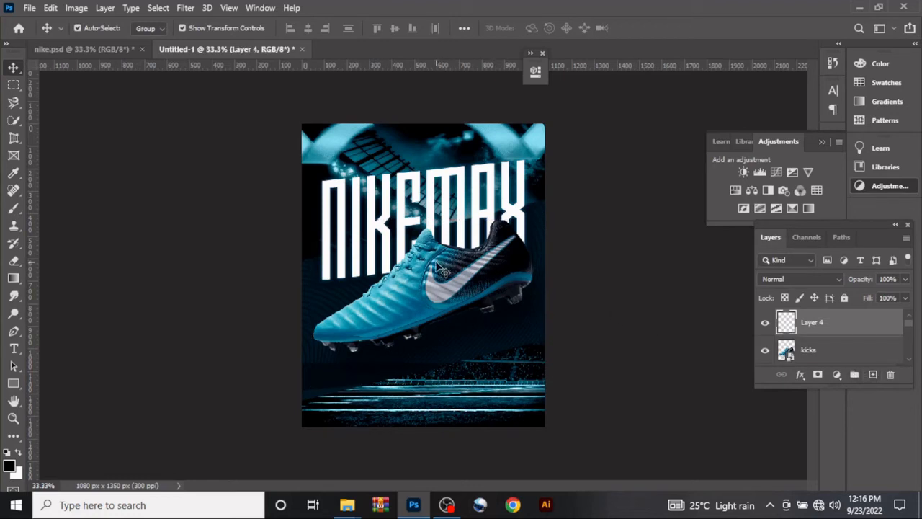
key(b)
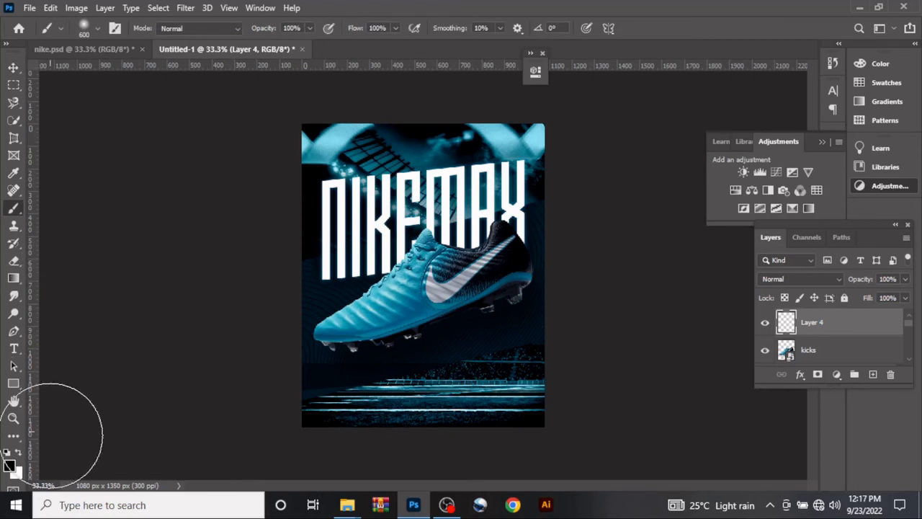
click(10, 467)
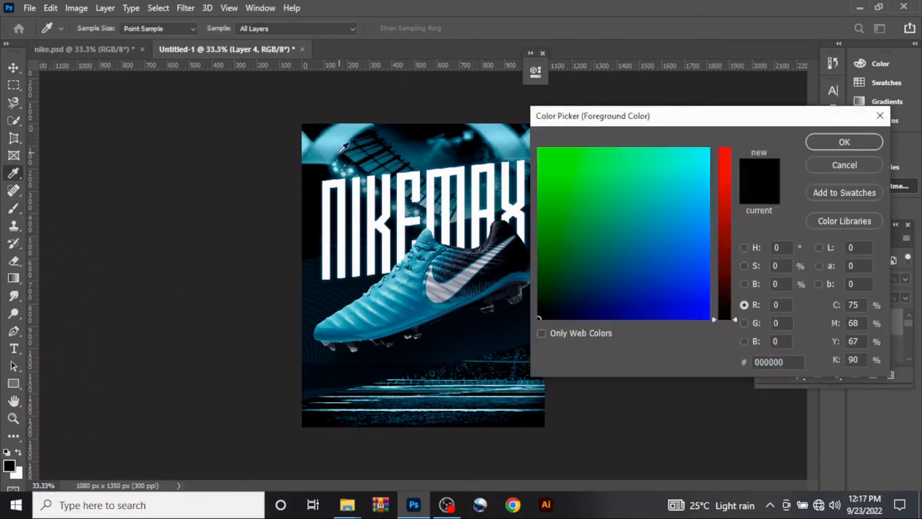
click(345, 147)
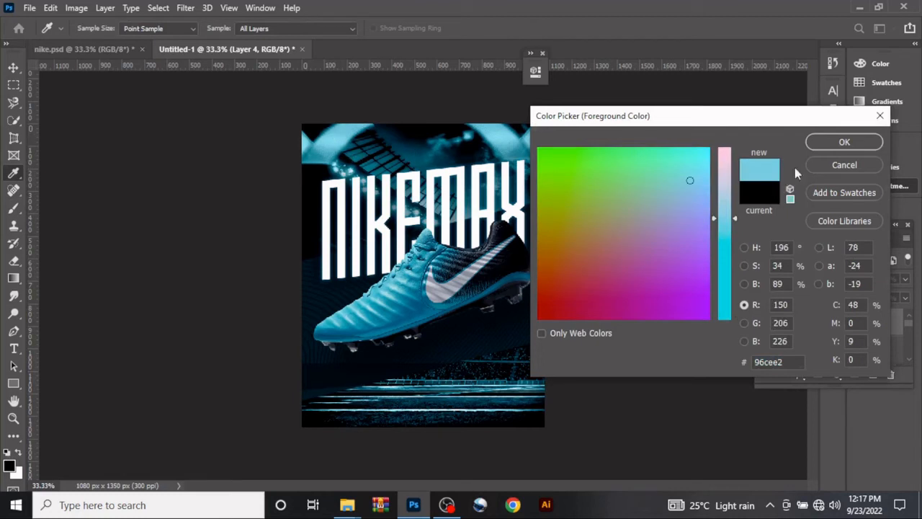
click(843, 143)
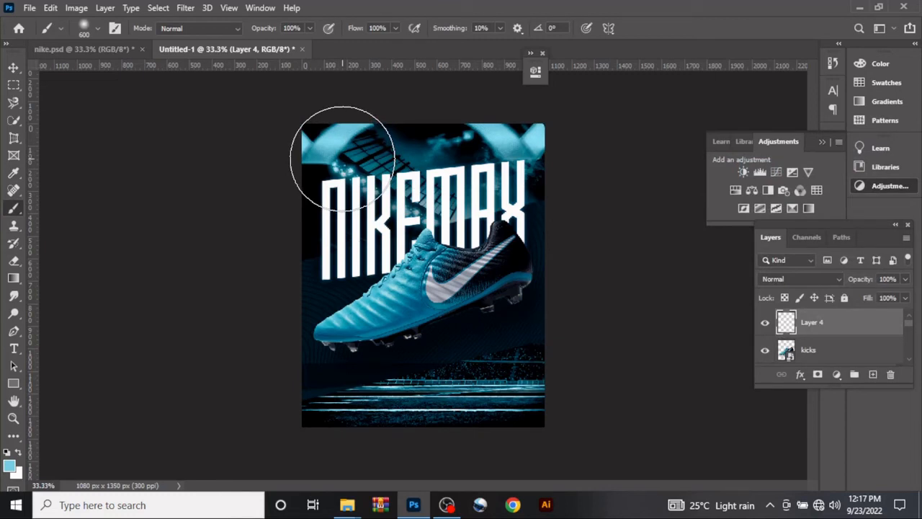
drag(341, 123, 344, 148)
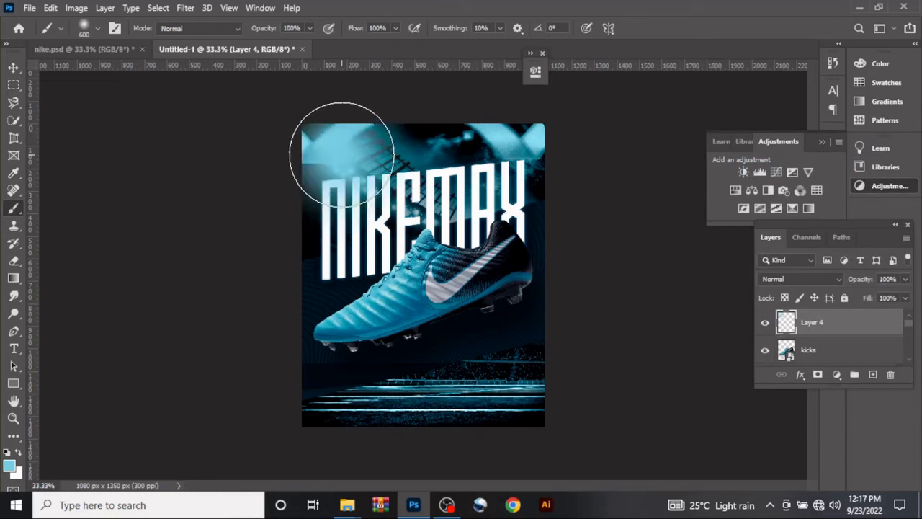
click(13, 67)
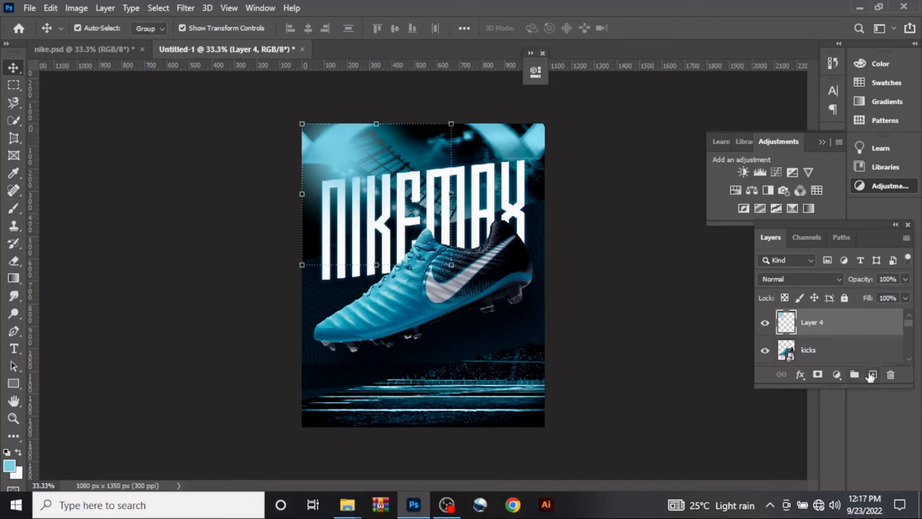
- Add a soft 600 px white brush spot over the blue glow in the flyer's upper-left corner on another new layer
click(872, 374)
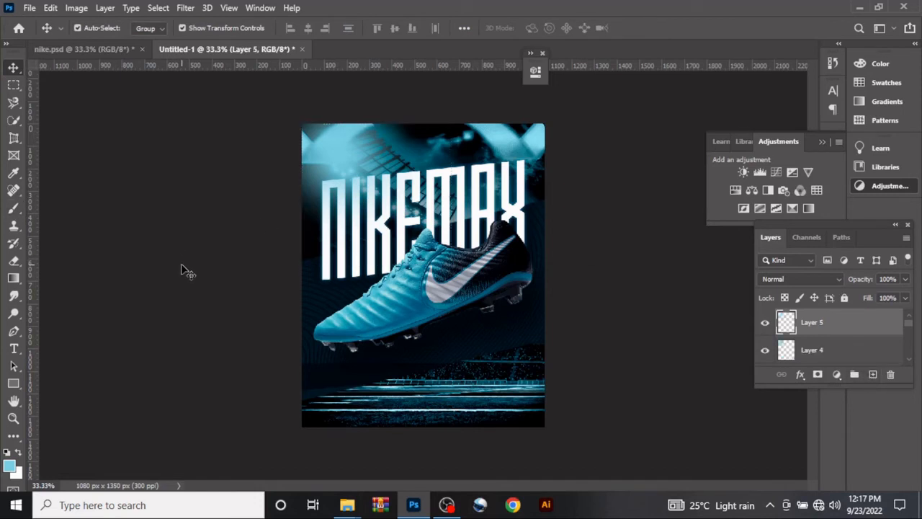
key(b)
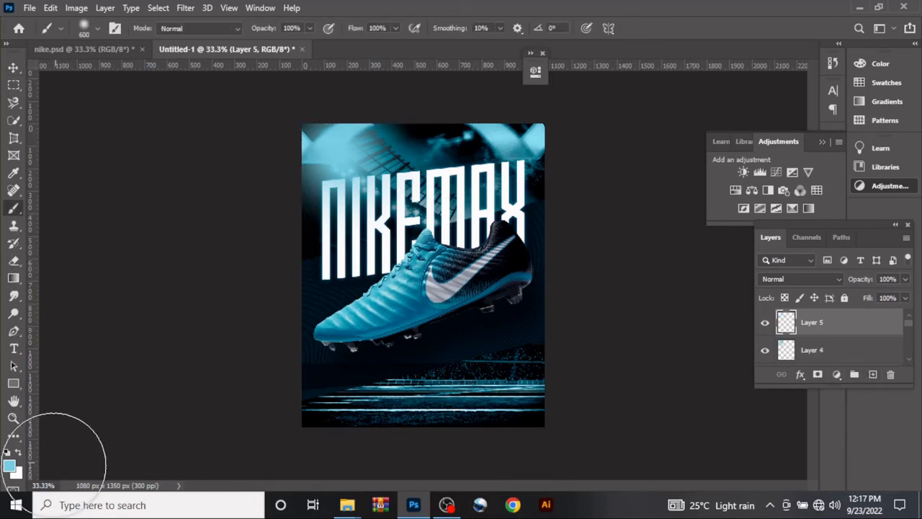
click(20, 454)
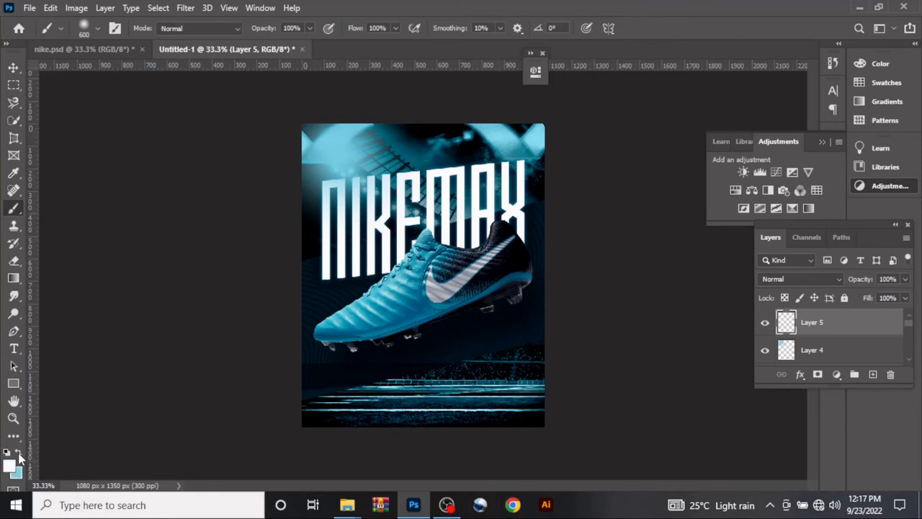
click(335, 157)
click(13, 68)
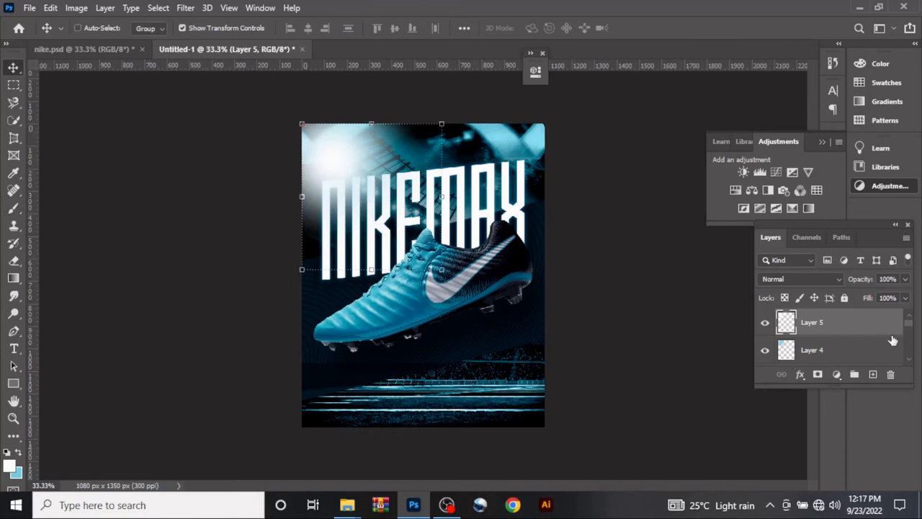
- Scale the two corner glow layers together to about 124%, shift them about 71 px left and 58 px up, and group them
key(ctrl)
ctrl+click(857, 352)
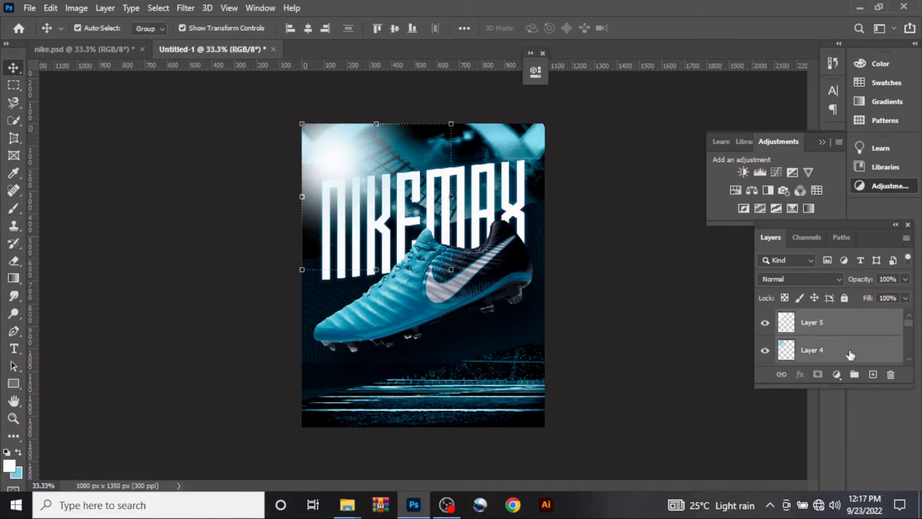
key(ctrl)
key(ctrl+t)
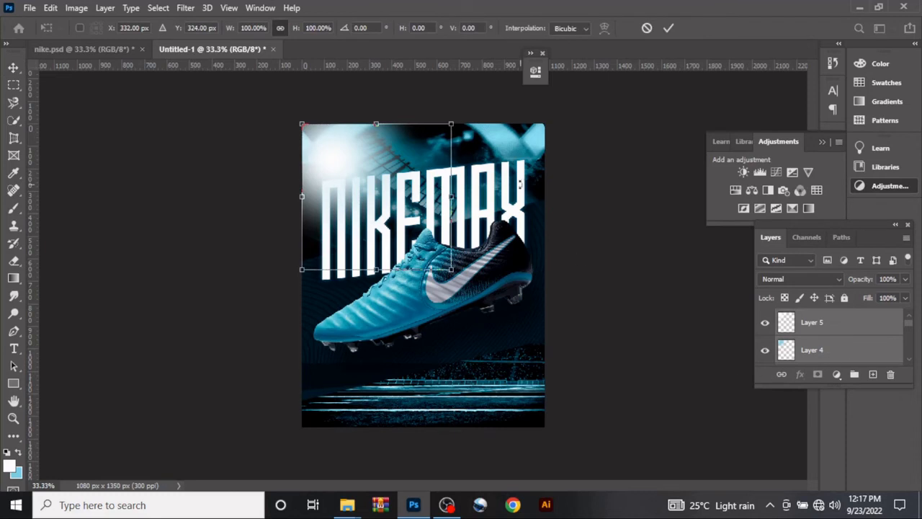
drag(452, 269, 483, 309)
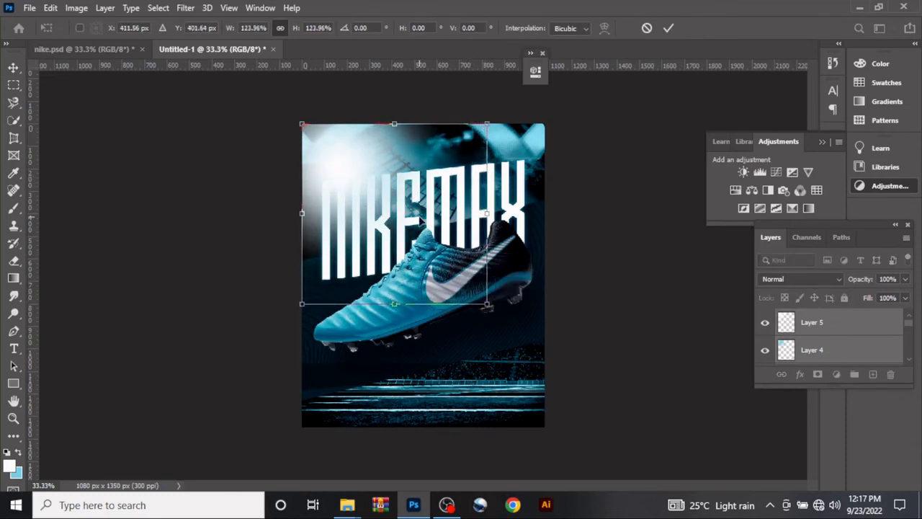
drag(424, 221, 408, 209)
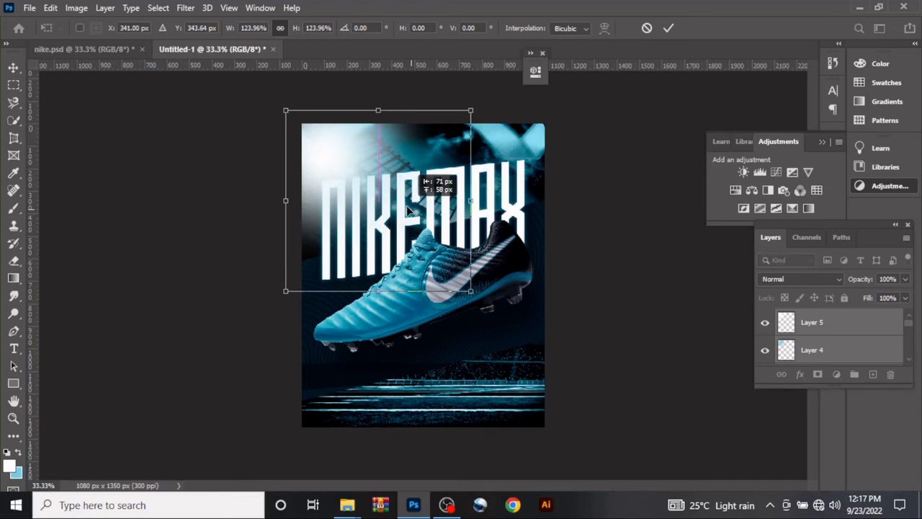
click(667, 31)
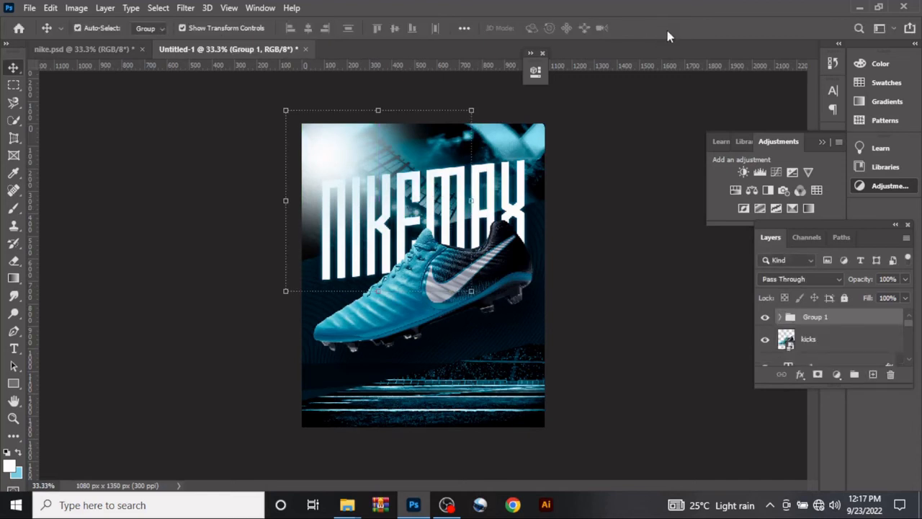
- Duplicate the glow group, flip the copy vertically and horizontally, and move it toward the flyer's lower-right area
key(ctrl+j)
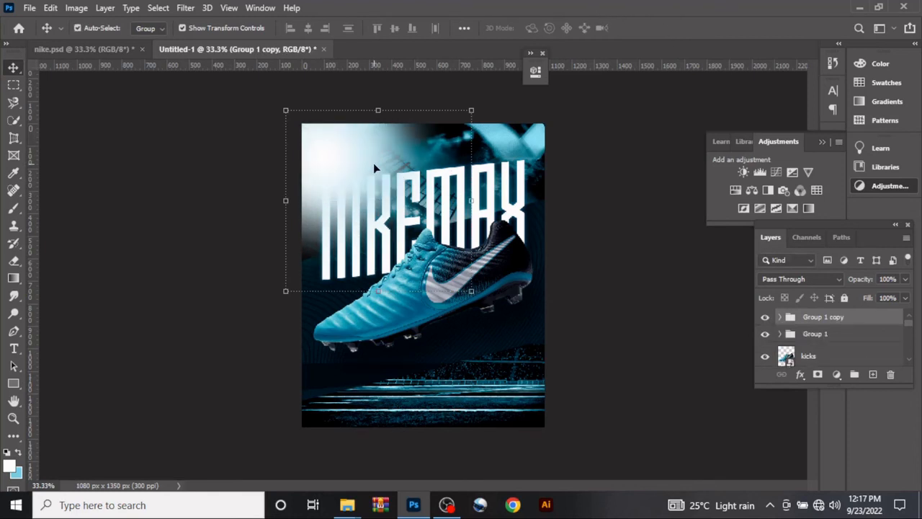
key(ctrl+t)
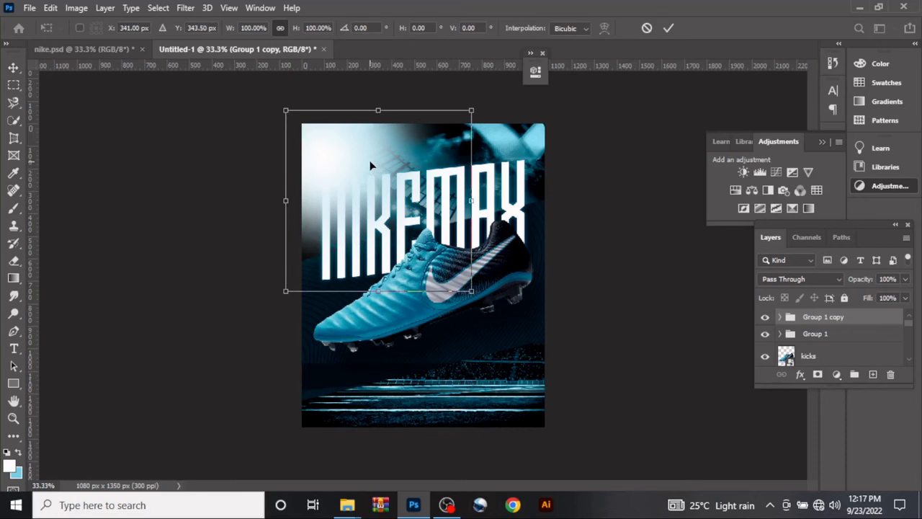
right_click(362, 163)
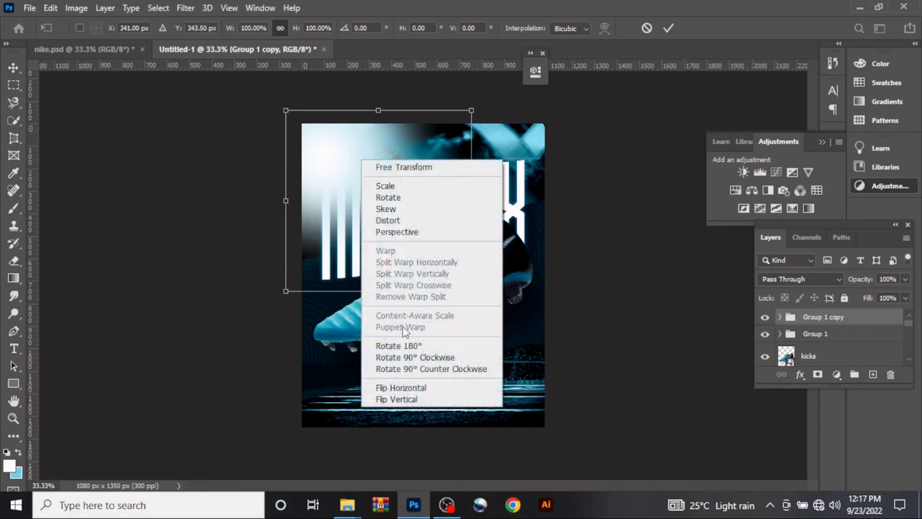
click(421, 400)
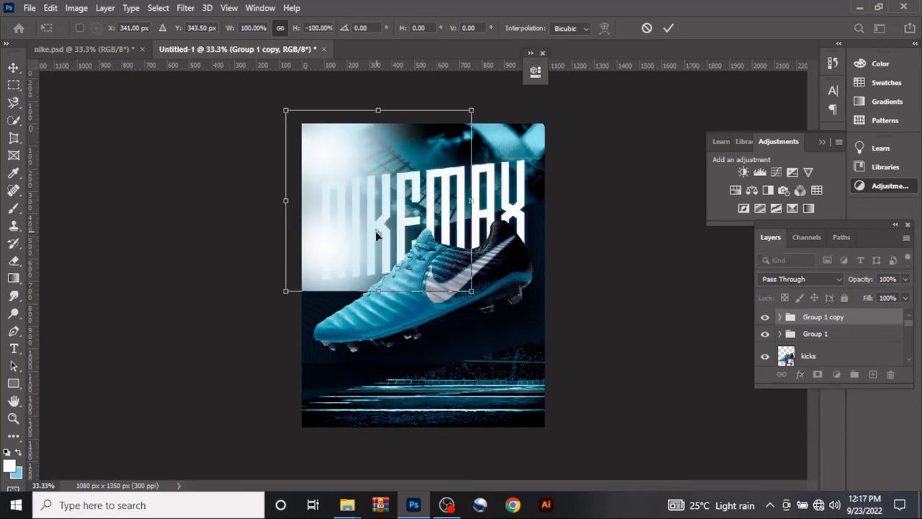
drag(376, 235, 473, 350)
right_click(474, 353)
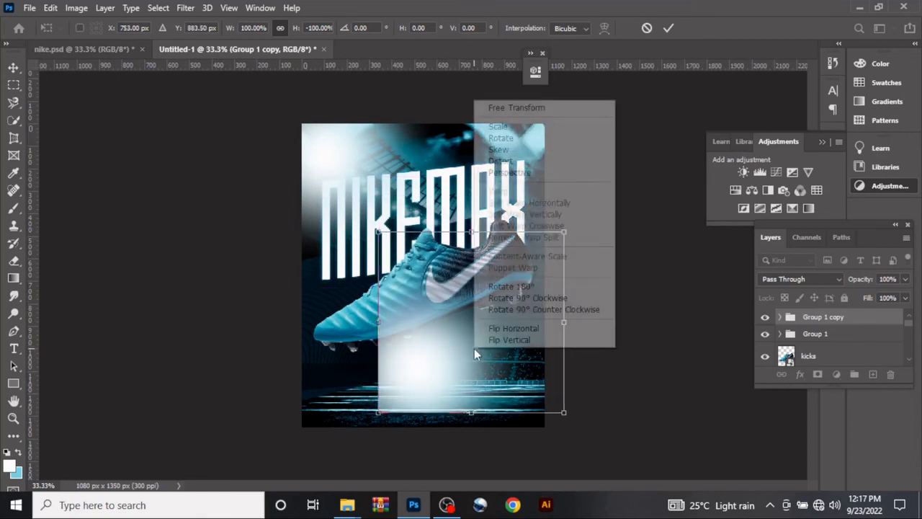
click(517, 329)
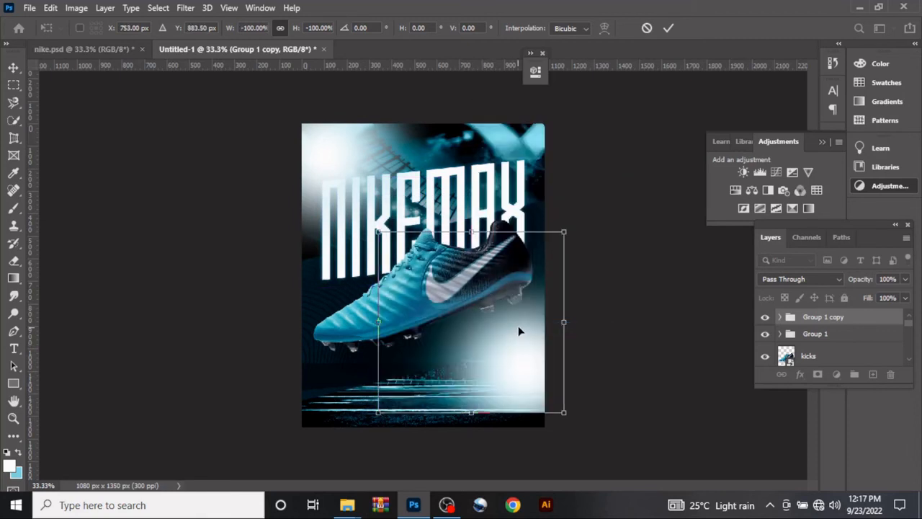
- Enlarge the duplicated glow to about 105.5% and position it so it shines from the flyer's lower-right corner
drag(512, 344, 524, 363)
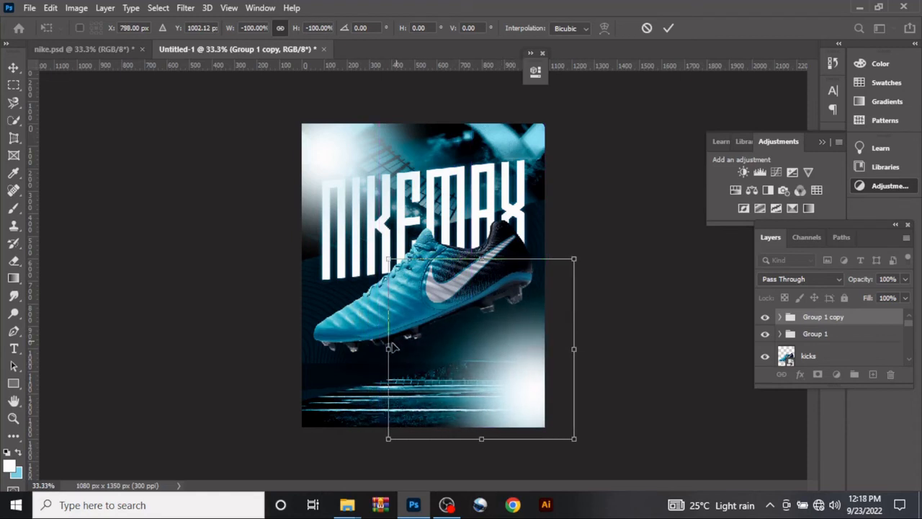
drag(389, 348, 378, 349)
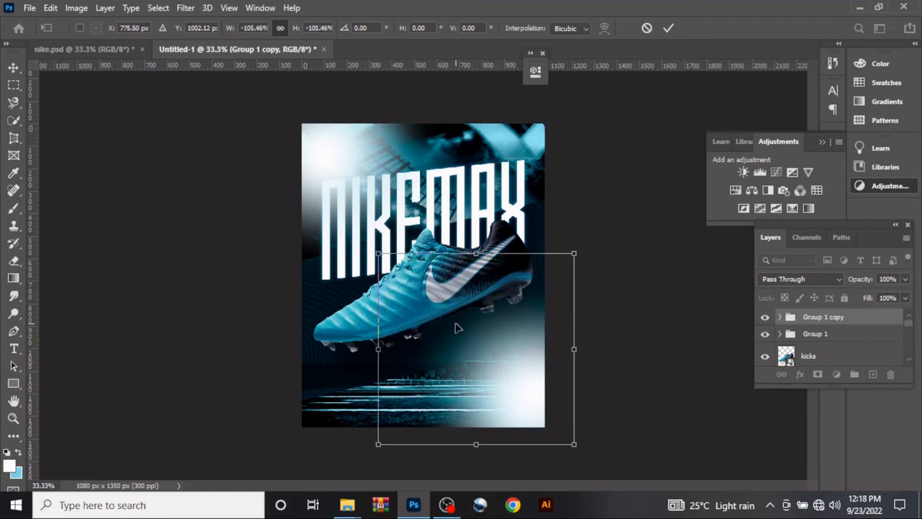
mouse_move(455, 326)
mouse_down()
mouse_move(448, 354)
mouse_move(467, 349)
mouse_move(468, 325)
mouse_up()
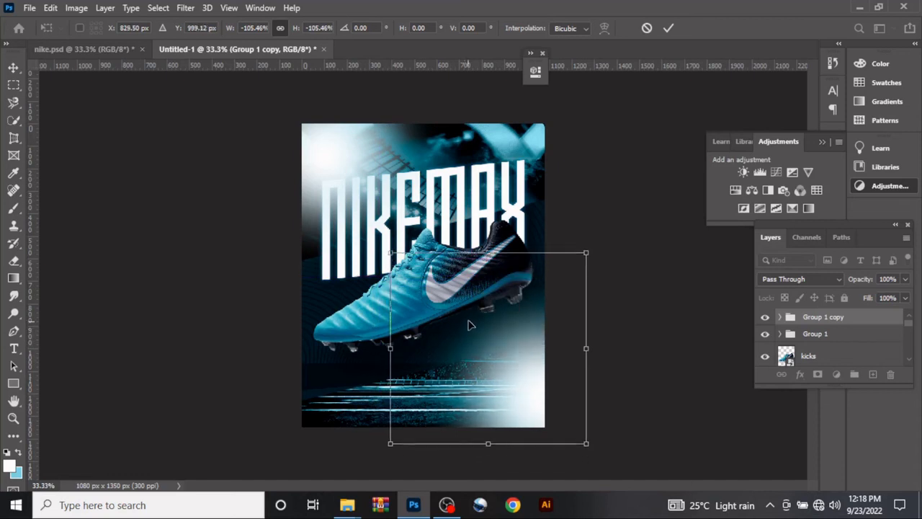
click(668, 27)
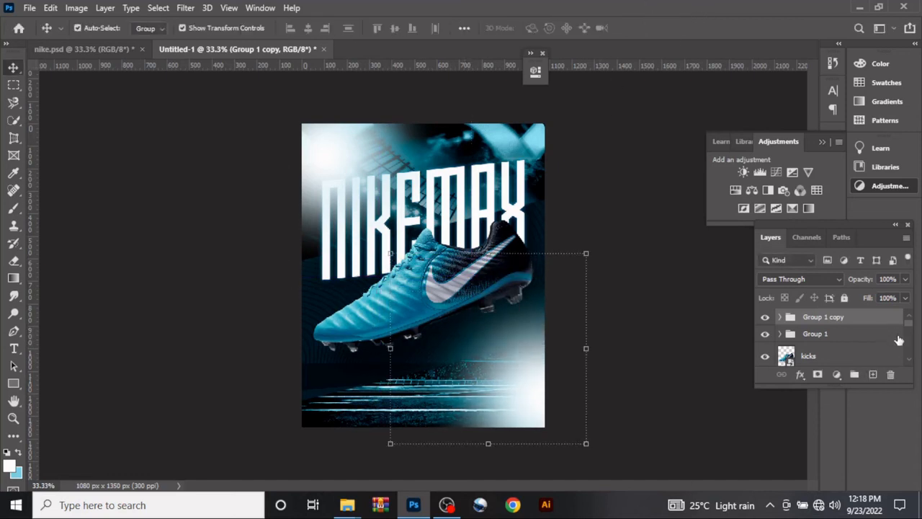
- Add a soft 600 px white brush spot between the title and boot on a new top layer and reduce its fill to 66%
click(873, 375)
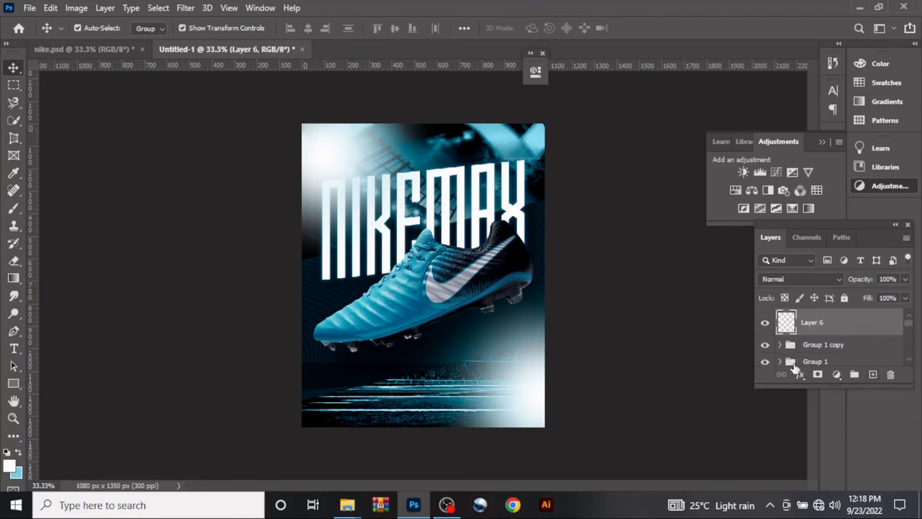
key(b)
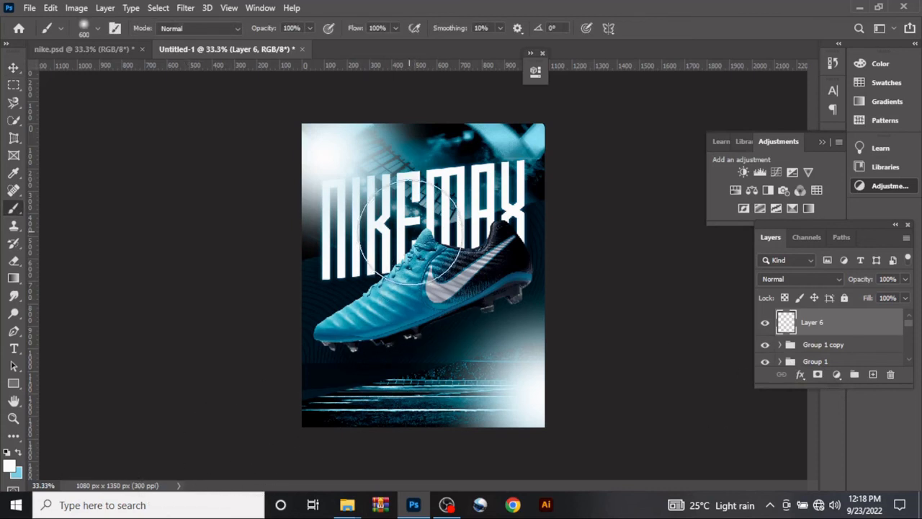
click(411, 232)
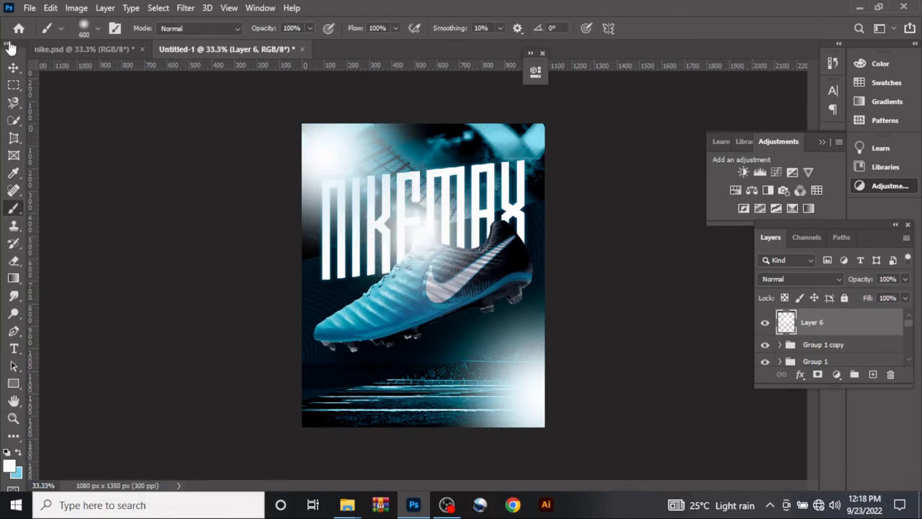
click(13, 69)
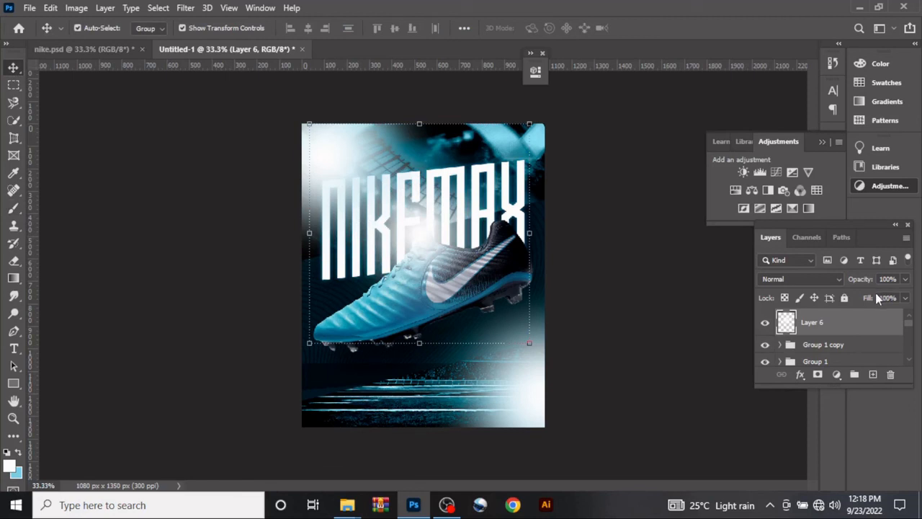
drag(876, 296, 846, 302)
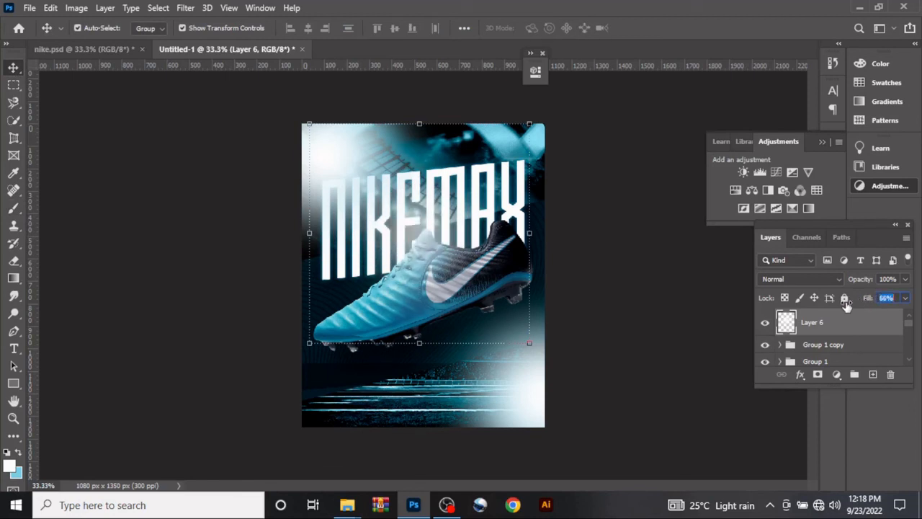
click(845, 299)
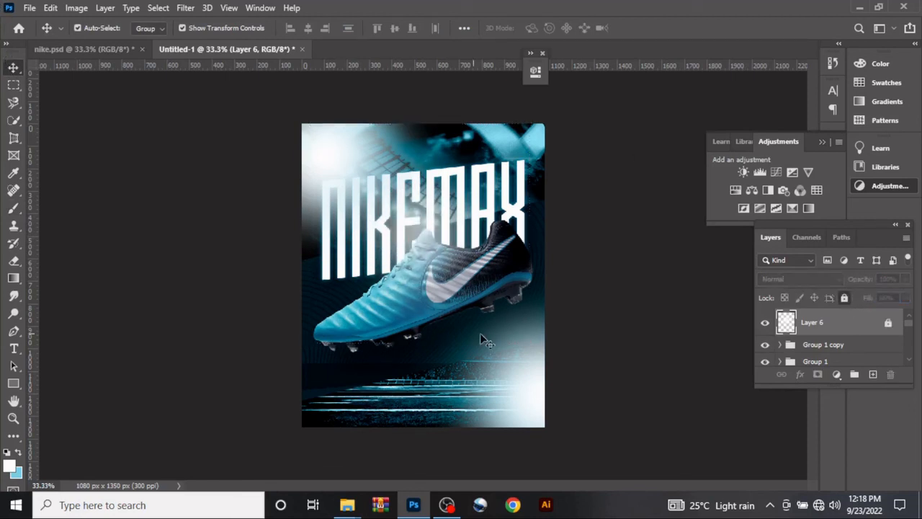
mouse_move(431, 268)
mouse_down()
mouse_move(426, 247)
mouse_move(426, 257)
mouse_up()
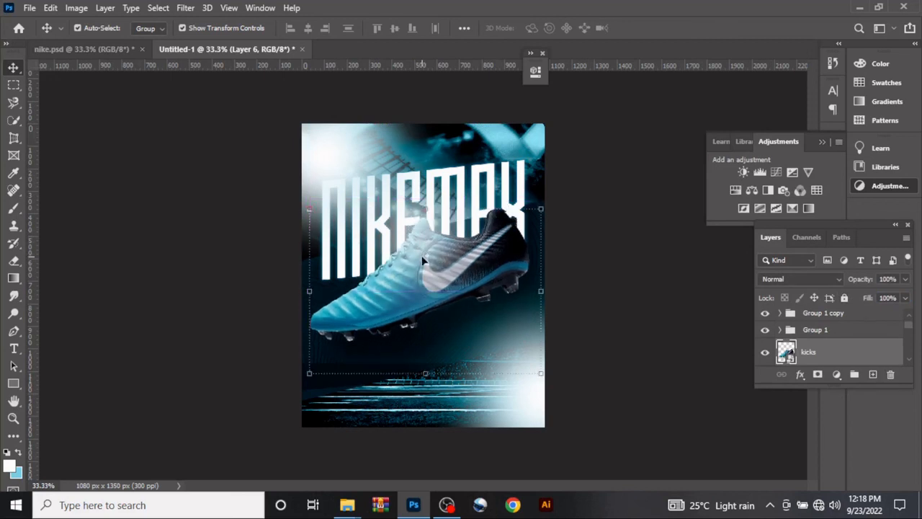
key(ctrl)
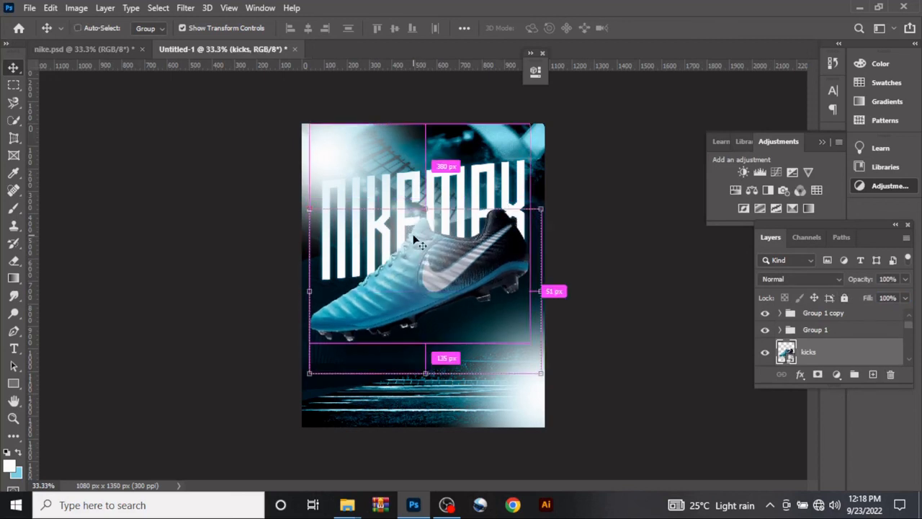
key(ctrl+z)
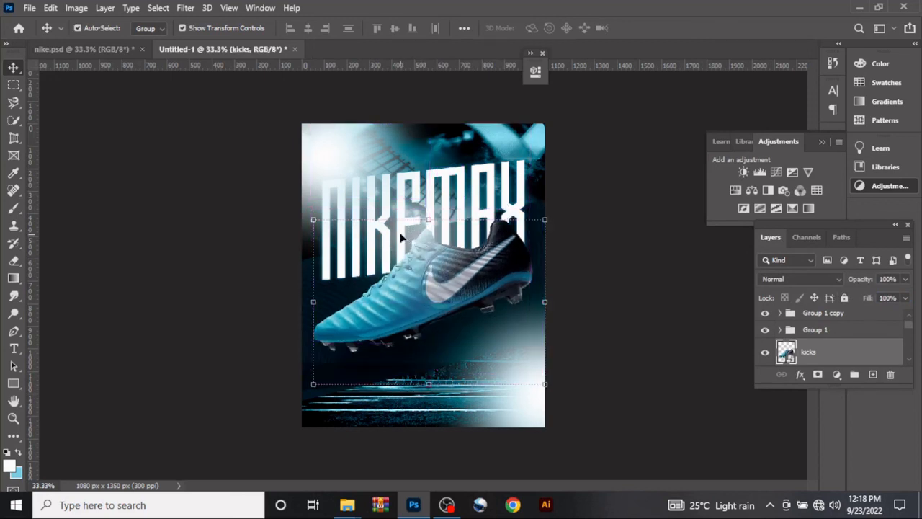
click(401, 238)
scroll(869, 333, up, 3)
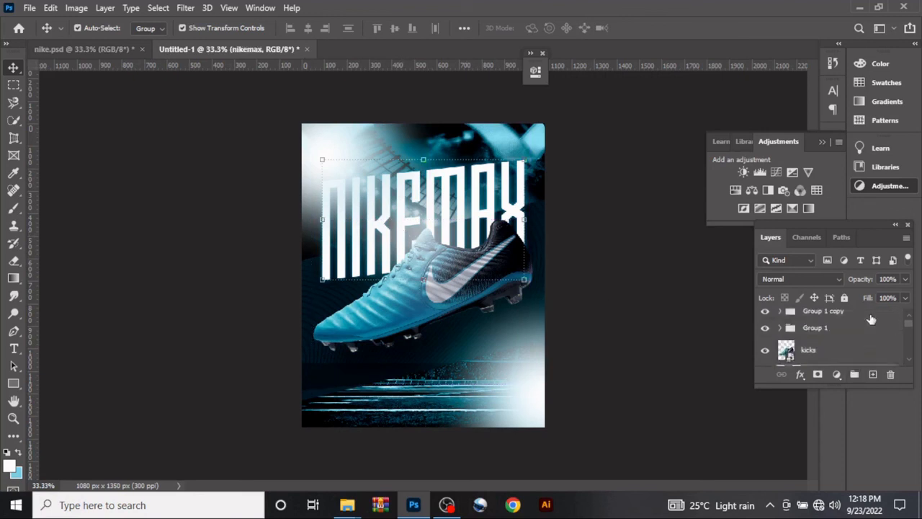
click(855, 324)
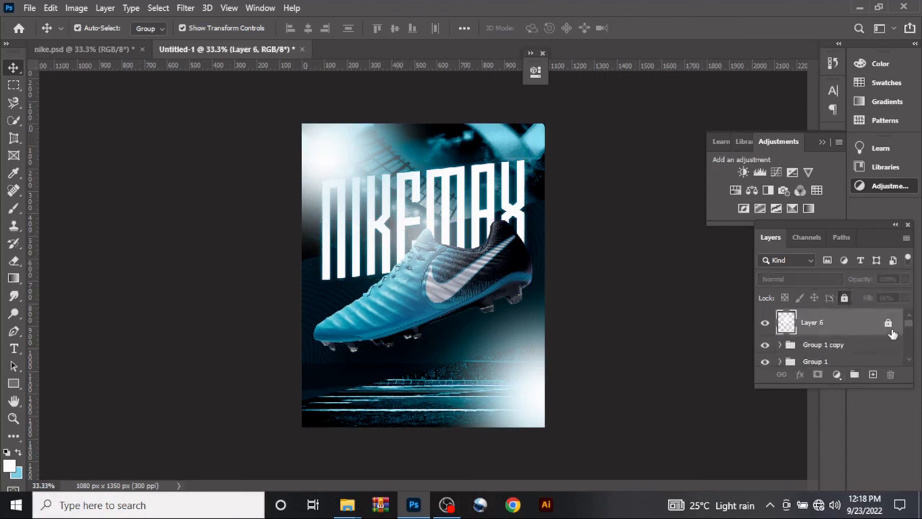
click(890, 327)
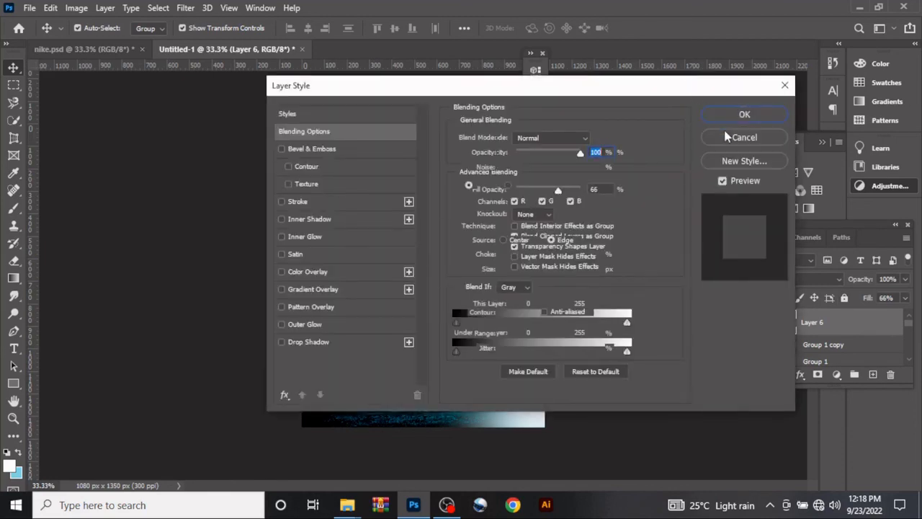
click(305, 236)
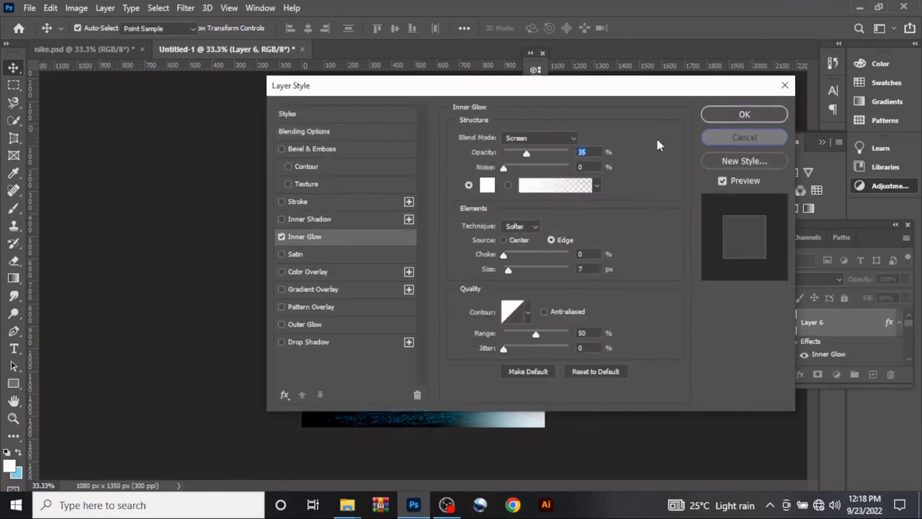
click(744, 137)
- Move the central white glow layer slightly up and left over the title's middle, and clear the layer selection
drag(406, 245, 408, 210)
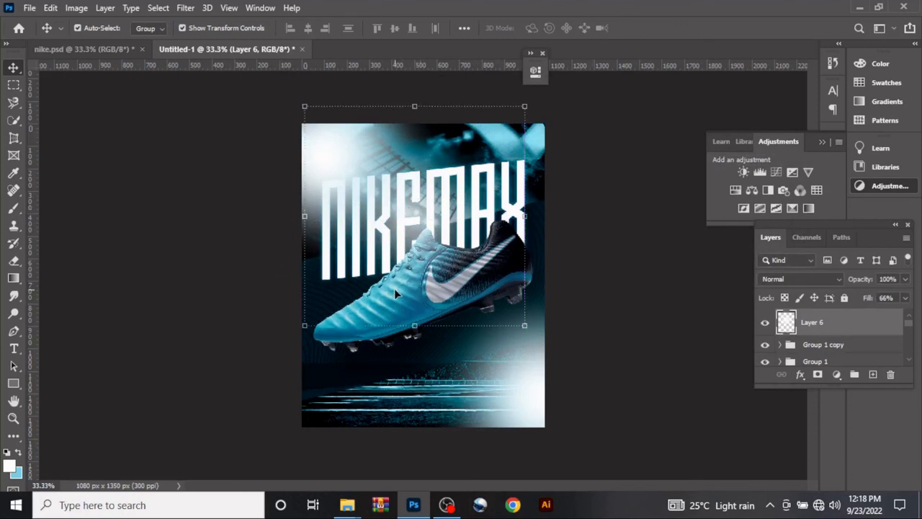
drag(395, 289, 396, 296)
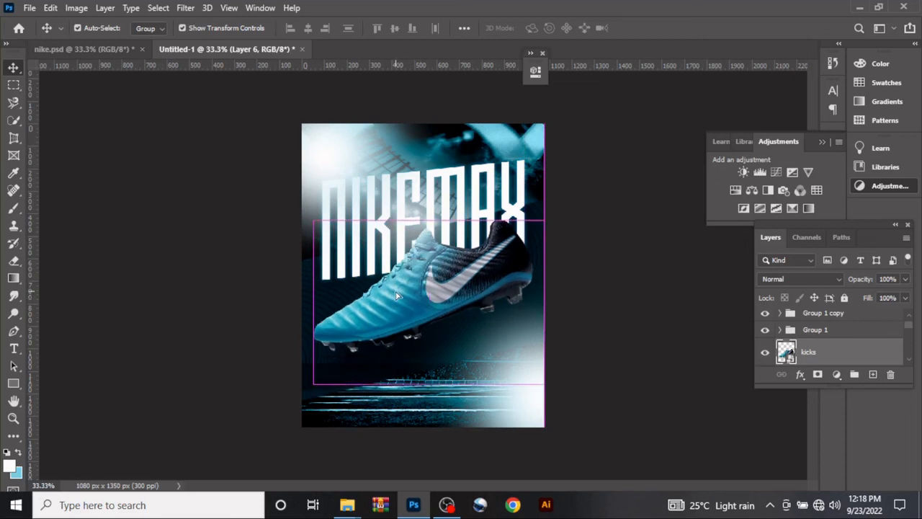
click(214, 208)
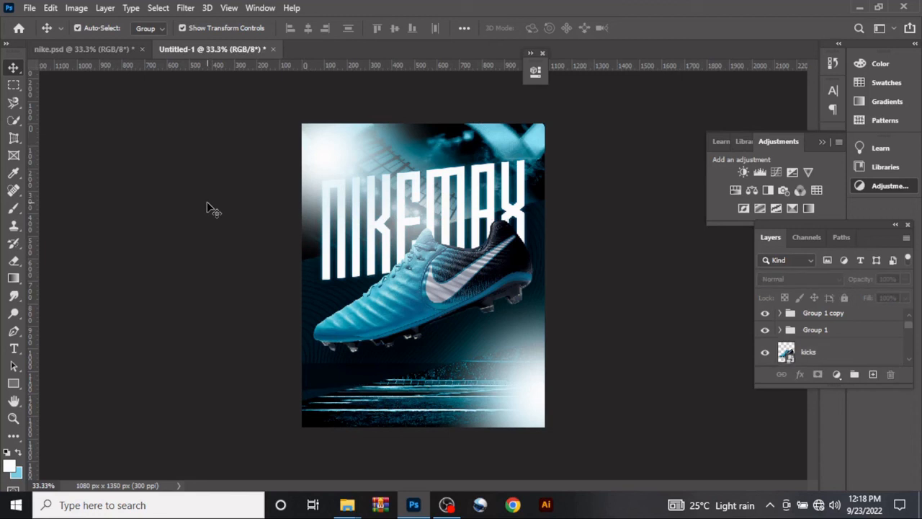